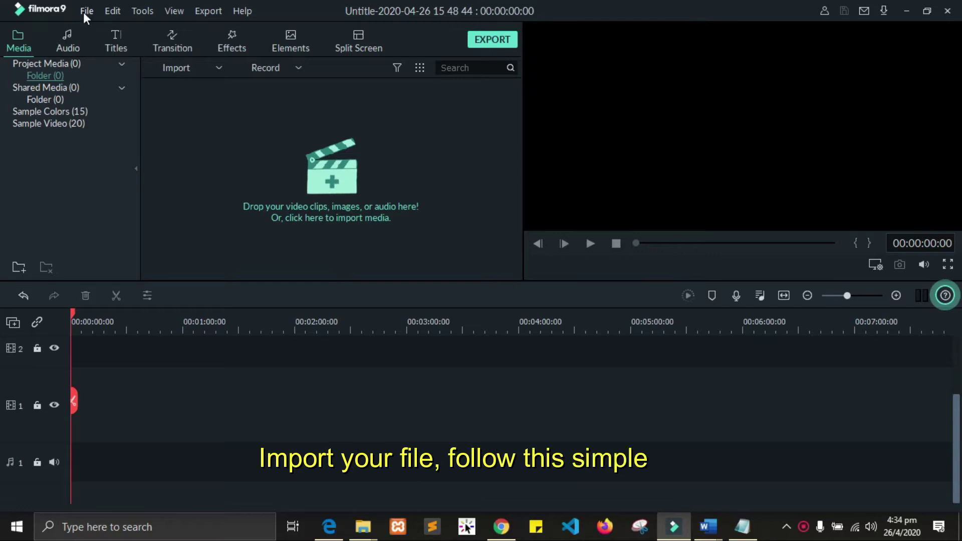
- Import the video file Final For Tex from the D: drive into the project media
mouse_move(102, 80)
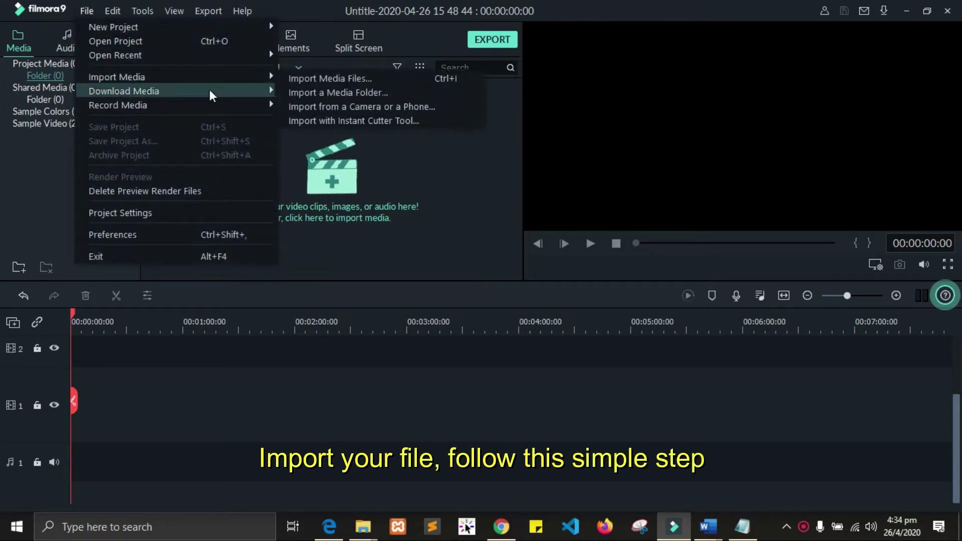
click(332, 79)
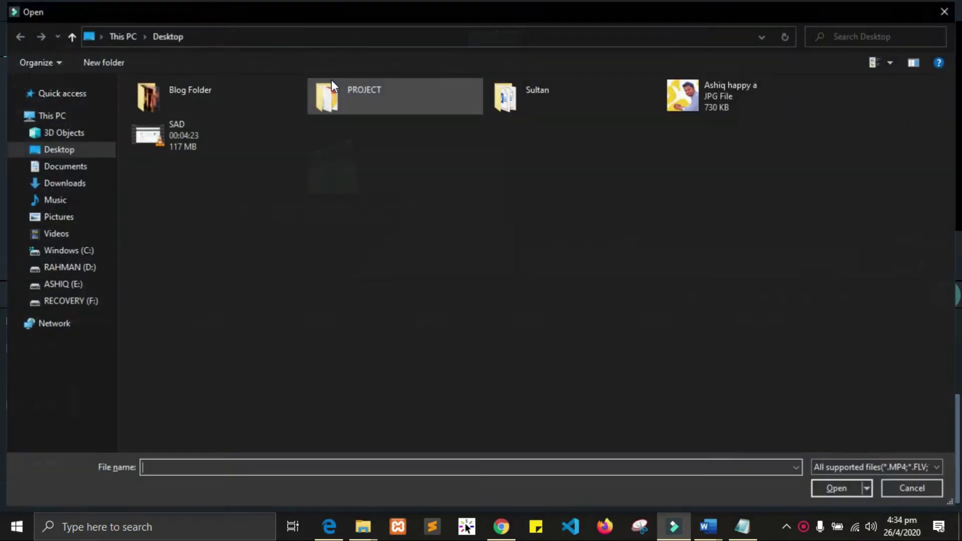
click(75, 268)
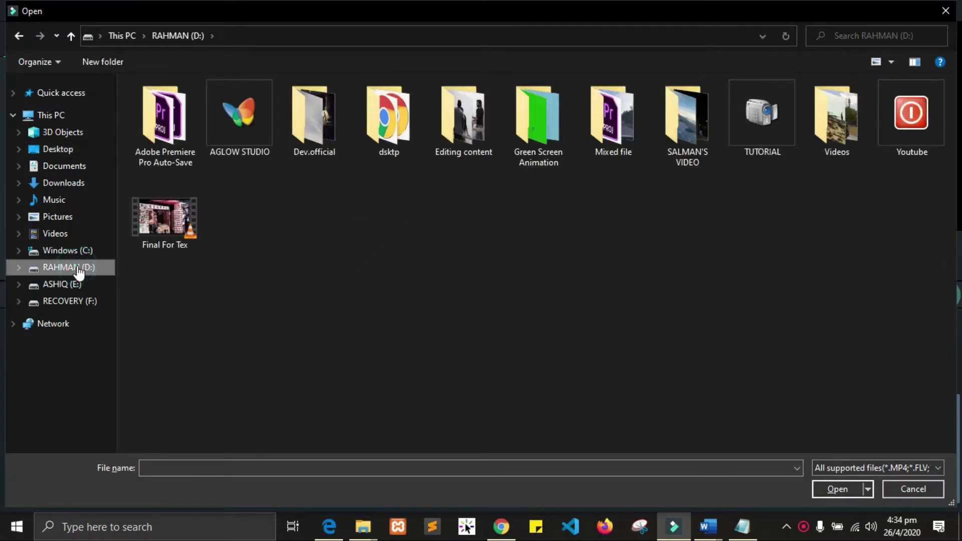
click(166, 217)
click(825, 490)
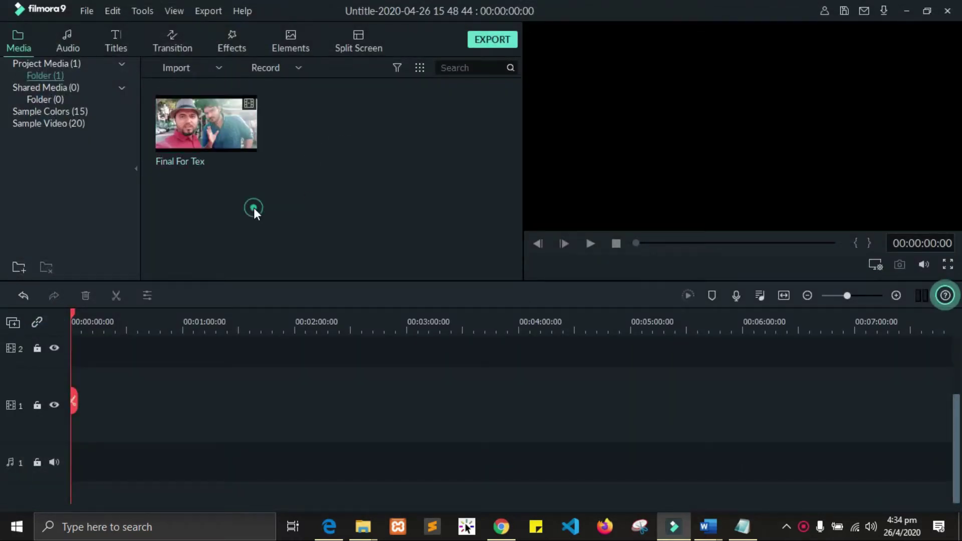
- Choose the Credit 4 title and place it at the start of video track 1
click(119, 42)
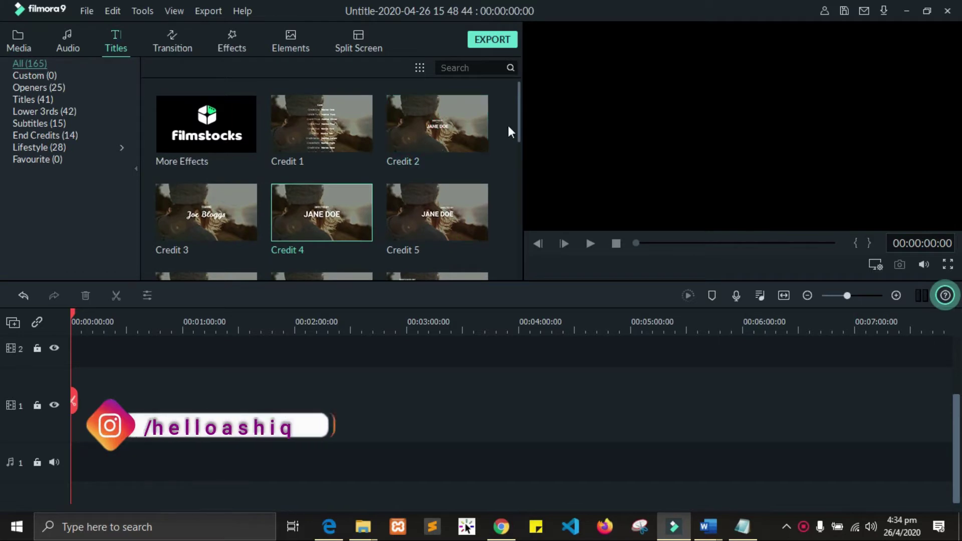
drag(520, 123, 517, 185)
click(326, 175)
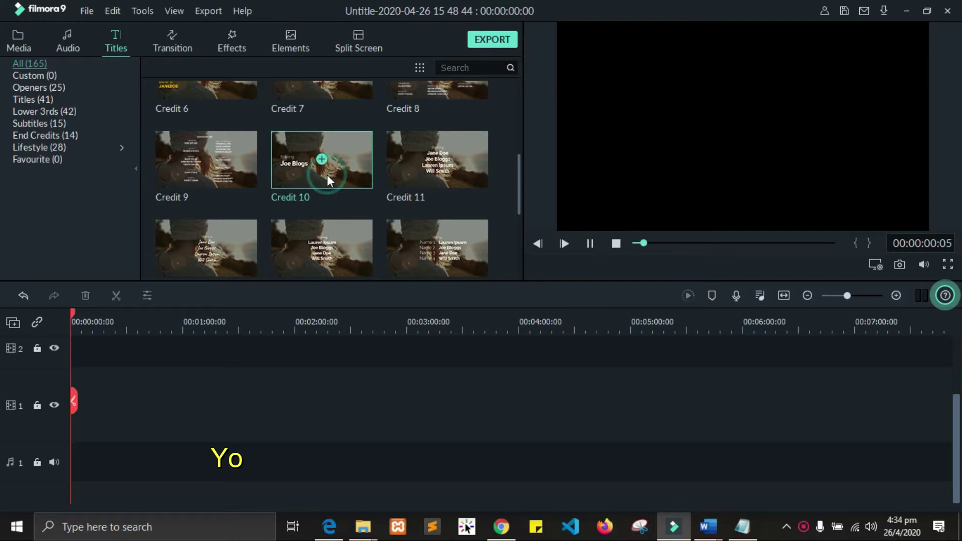
drag(518, 201, 516, 153)
click(355, 146)
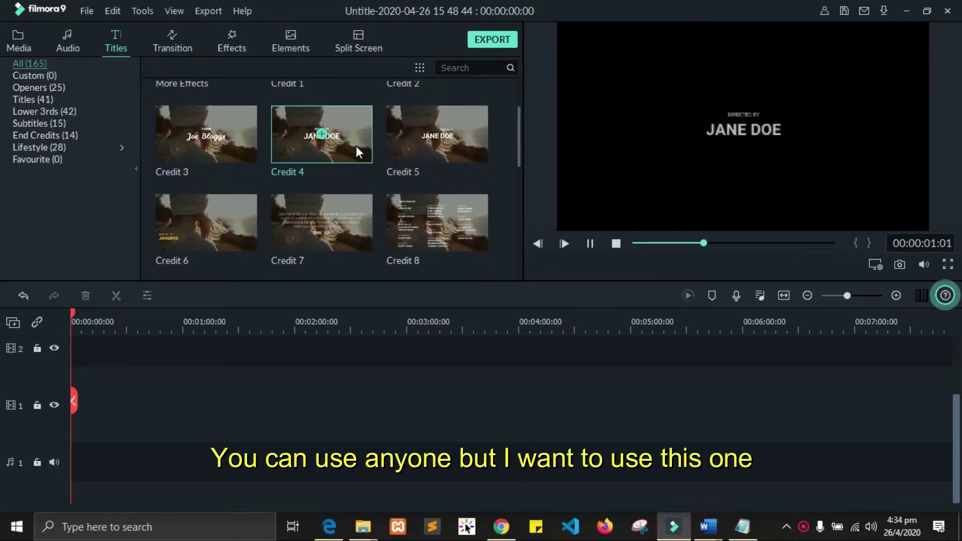
drag(346, 156, 66, 399)
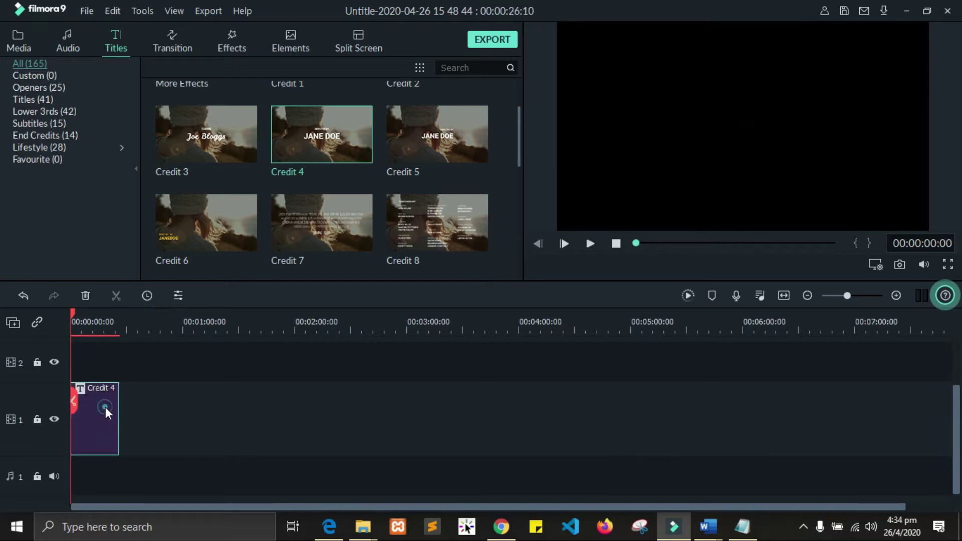
- Open the Credit 4 title in advanced text editing and replace its text with TRAVEL
double_click(105, 407)
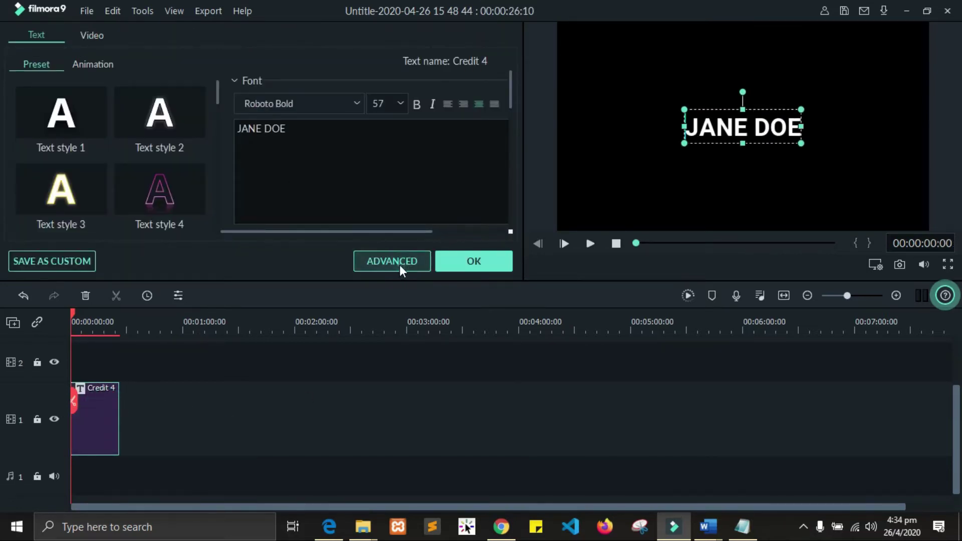
click(399, 269)
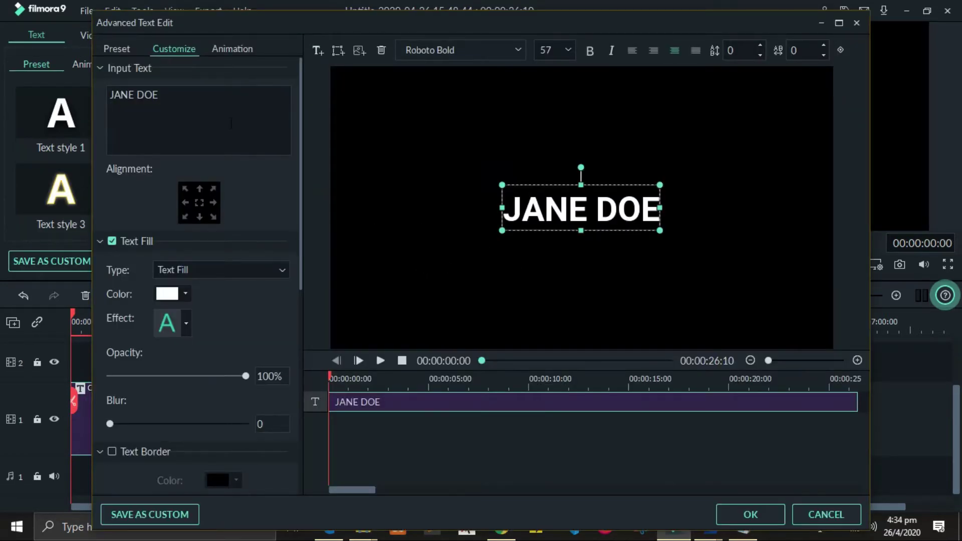
click(229, 119)
key(ctrl+a)
key(BackSpace)
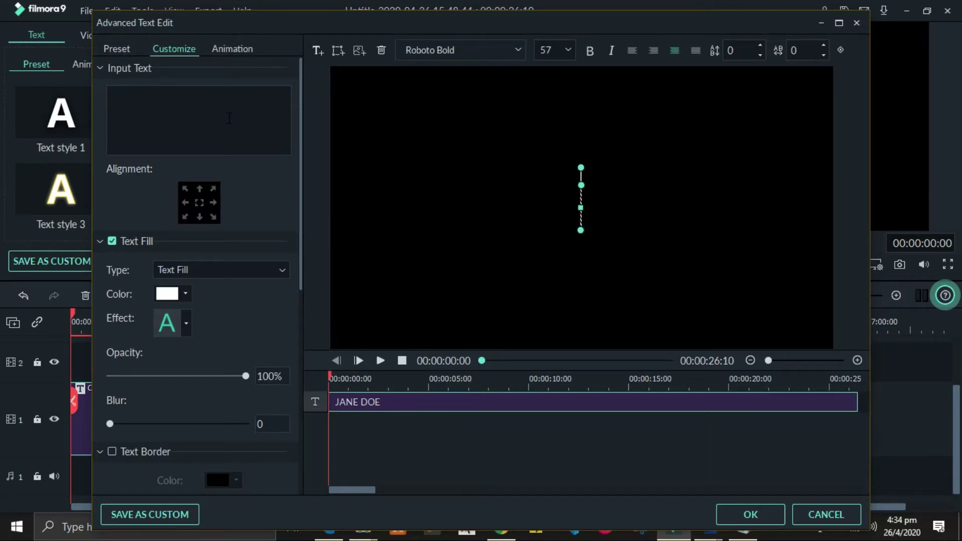
text(TRA)
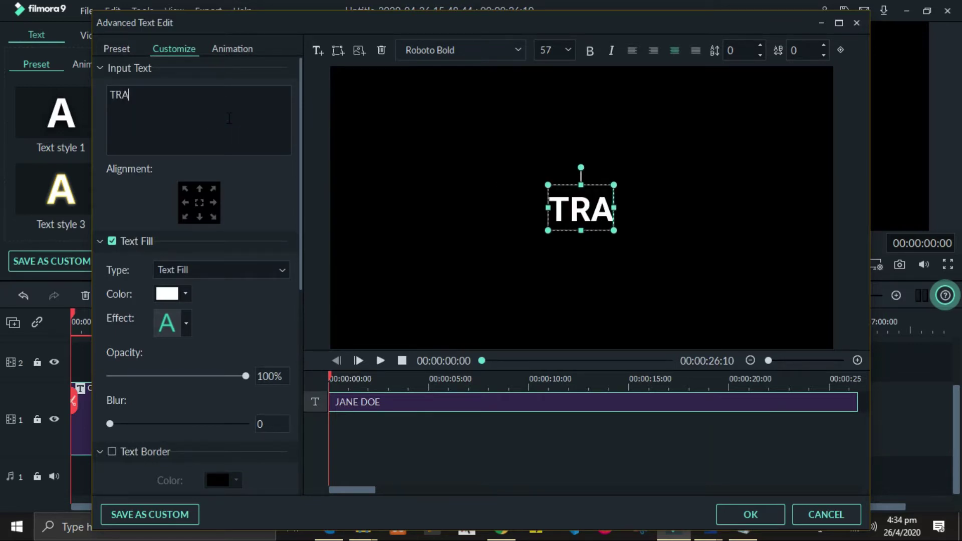
text(VEL)
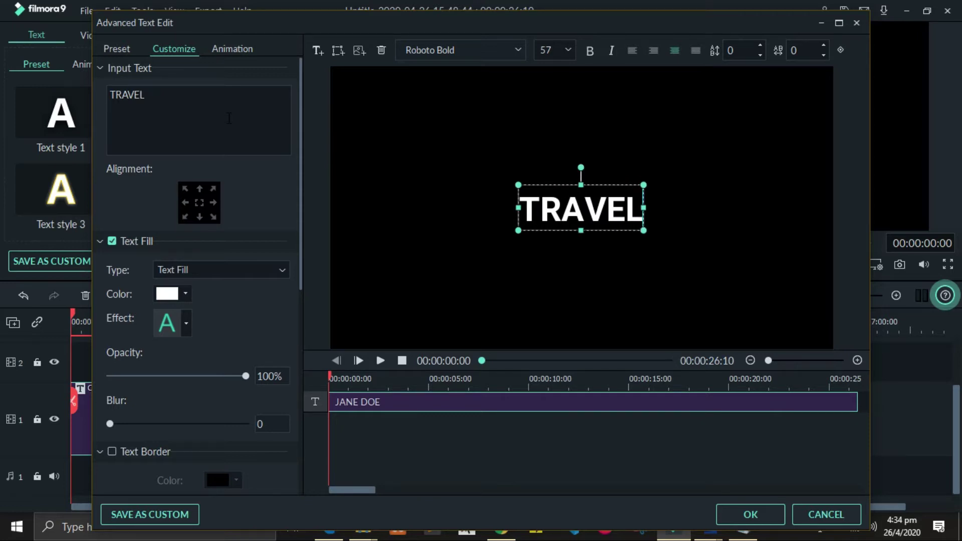
- Set the TRAVEL text's font to Impact and its size to 125
click(521, 51)
scroll(479, 159, up, 8)
scroll(479, 159, up, 12)
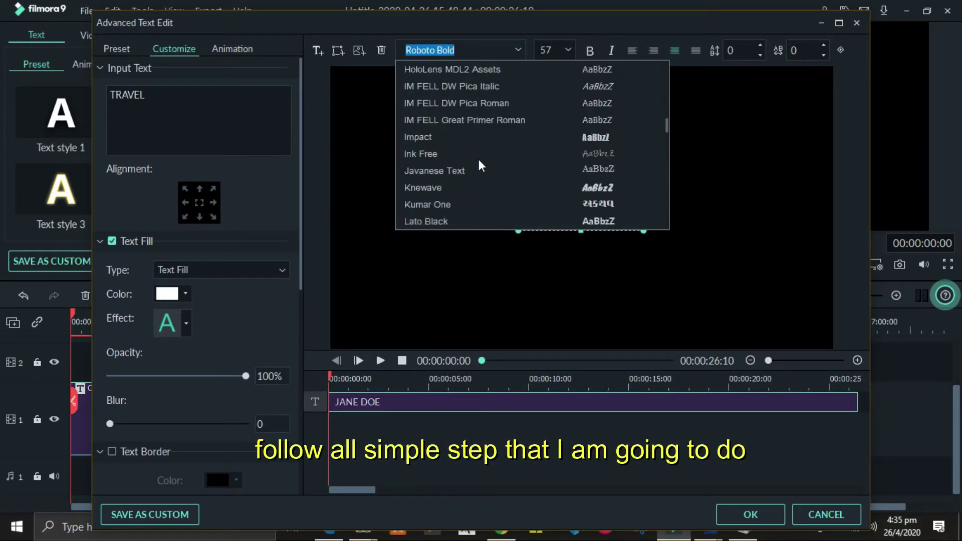
click(413, 136)
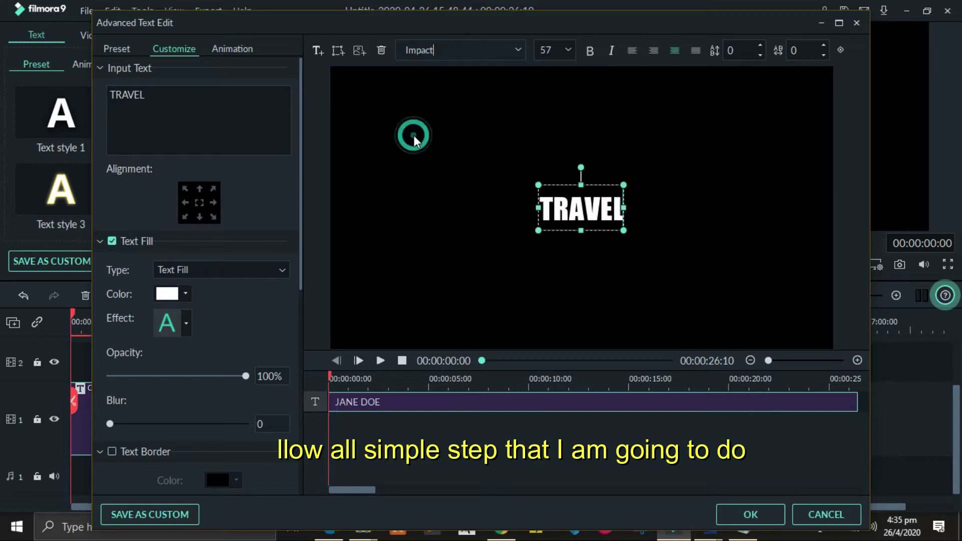
click(567, 49)
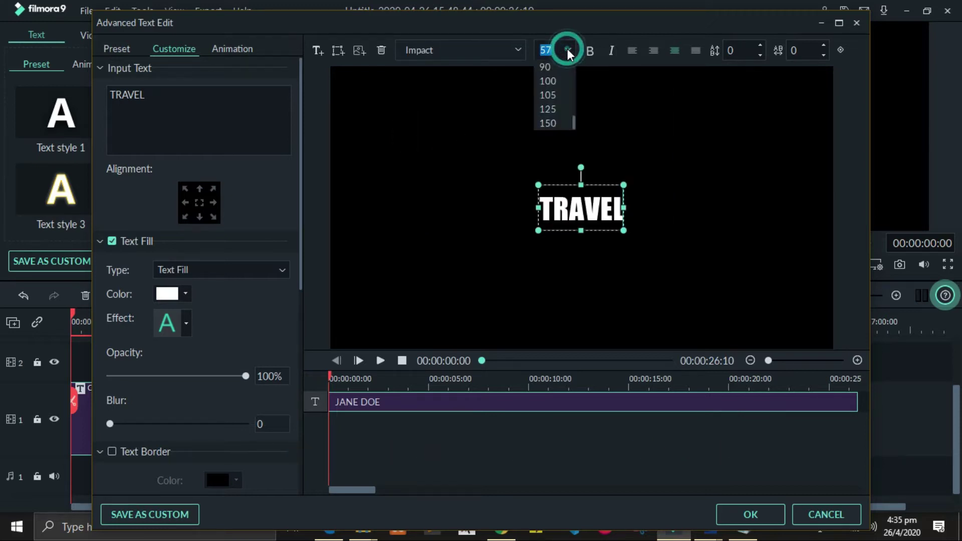
click(557, 109)
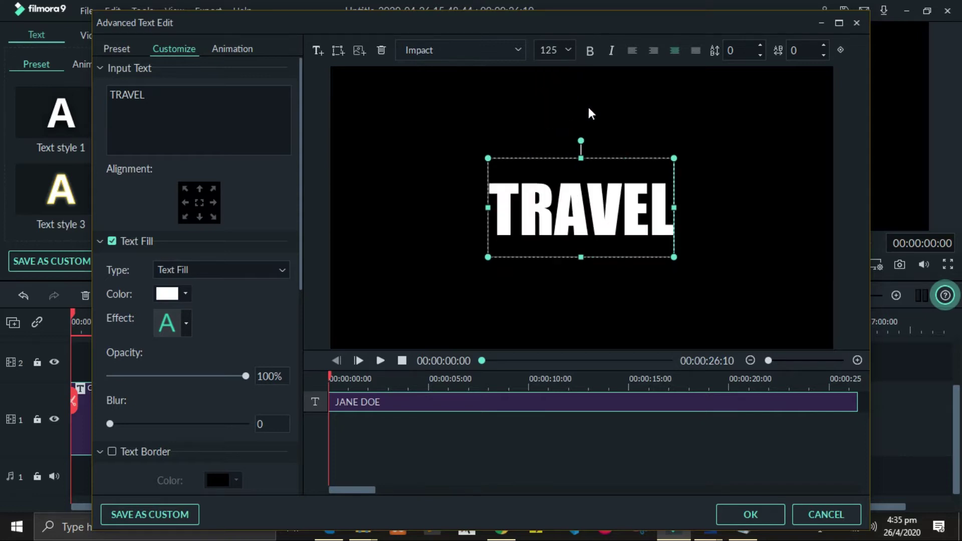
- Increase the TRAVEL text's character spacing to 6
click(822, 46)
click(823, 46)
click(823, 46)
click(823, 45)
click(823, 45)
click(823, 45)
click(823, 46)
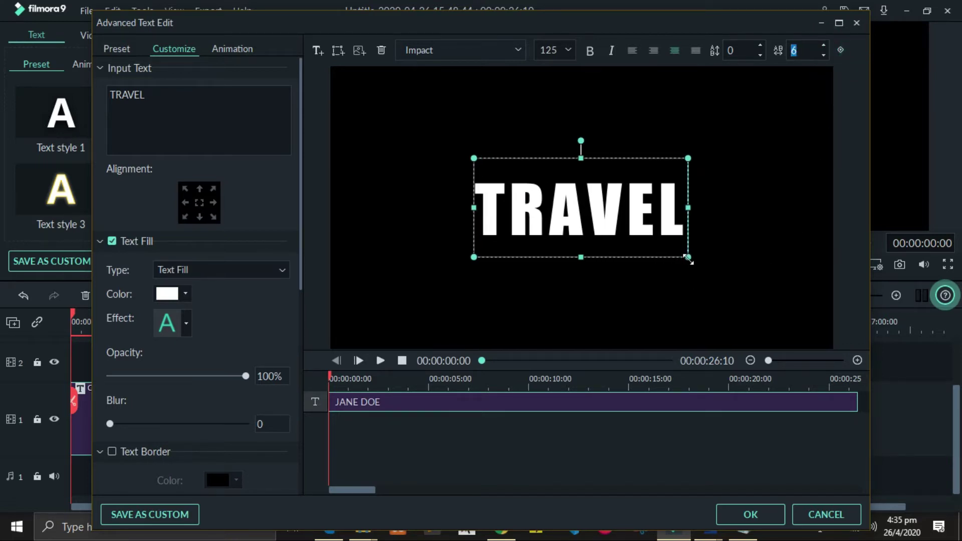
- Enlarge the TRAVEL text box, keep it centred in the frame, and play back the title
drag(689, 258, 747, 284)
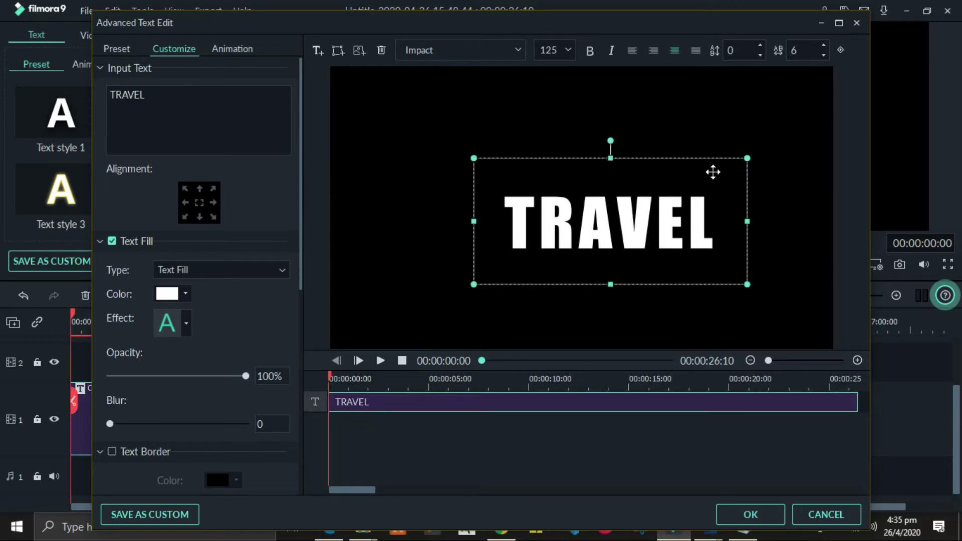
drag(711, 156, 684, 148)
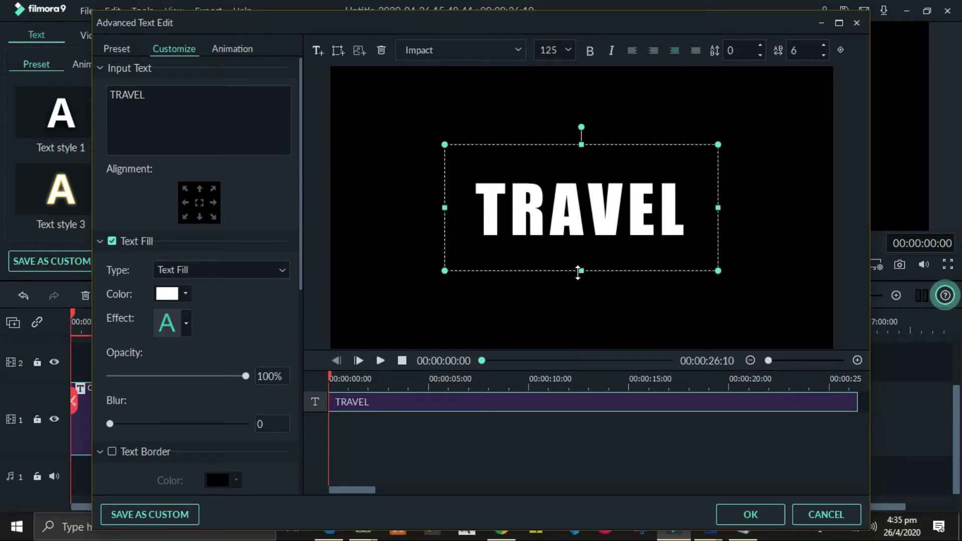
drag(580, 271, 580, 287)
drag(716, 289, 761, 306)
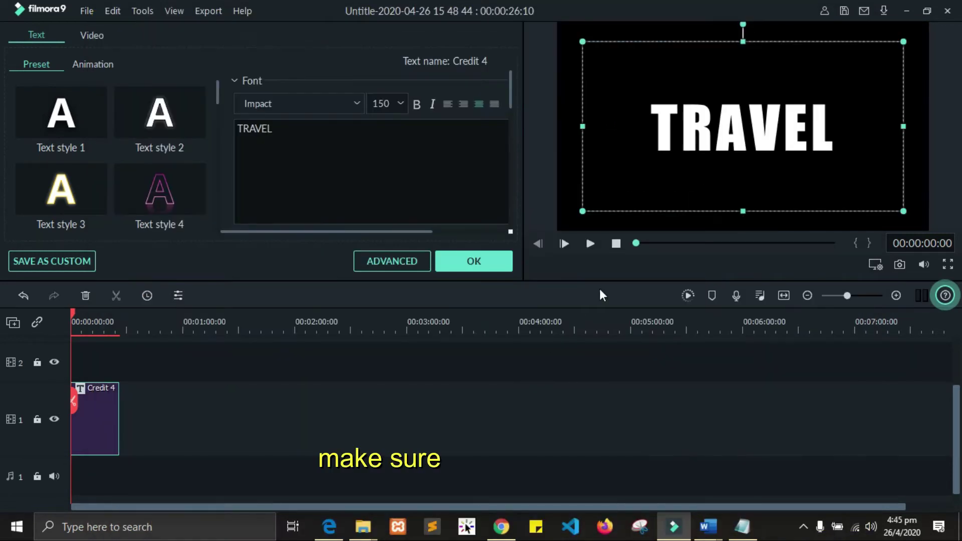
mouse_move(583, 211)
mouse_down()
mouse_move(564, 223)
mouse_move(571, 222)
mouse_up()
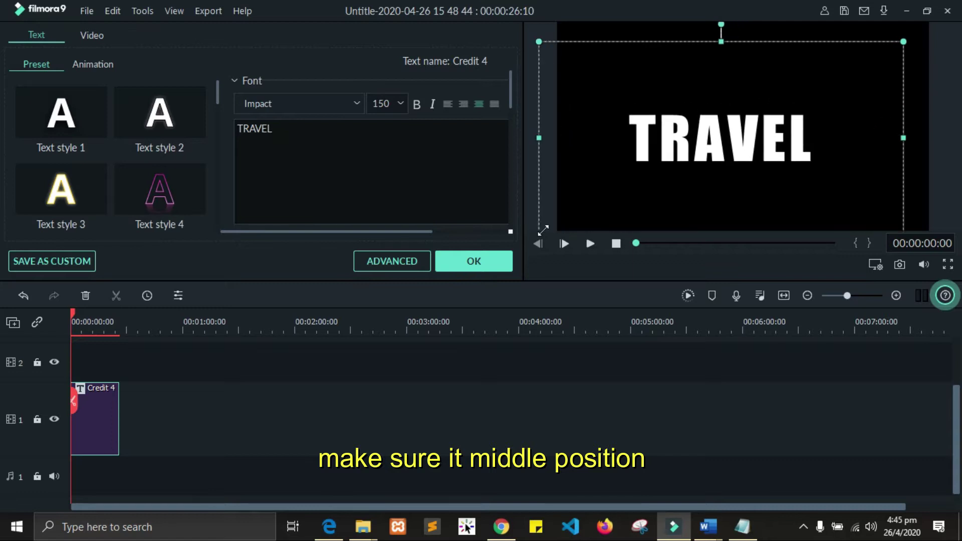
click(615, 243)
click(590, 244)
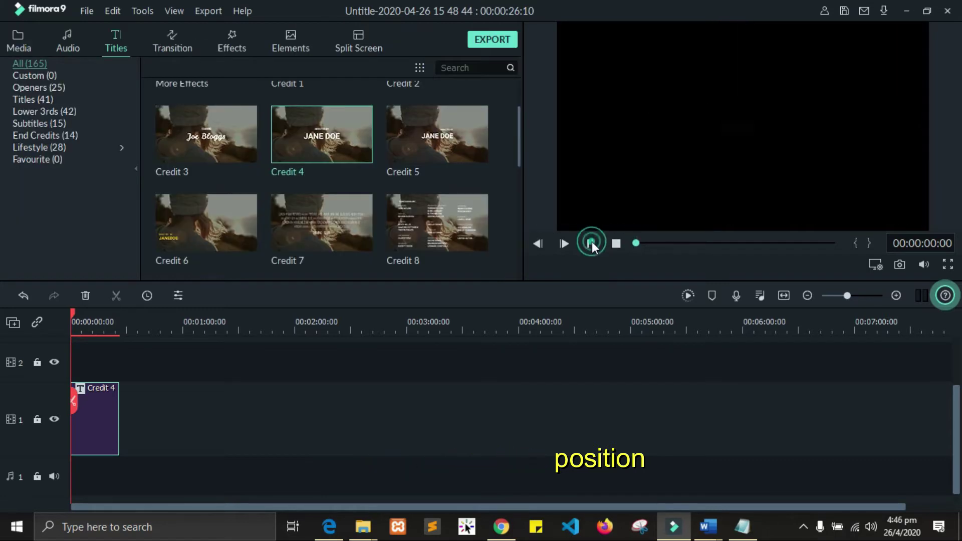
- Try the Type Writer and Doomo Design text animations on the TRAVEL title, apply No Animation instead, and replay it
double_click(88, 422)
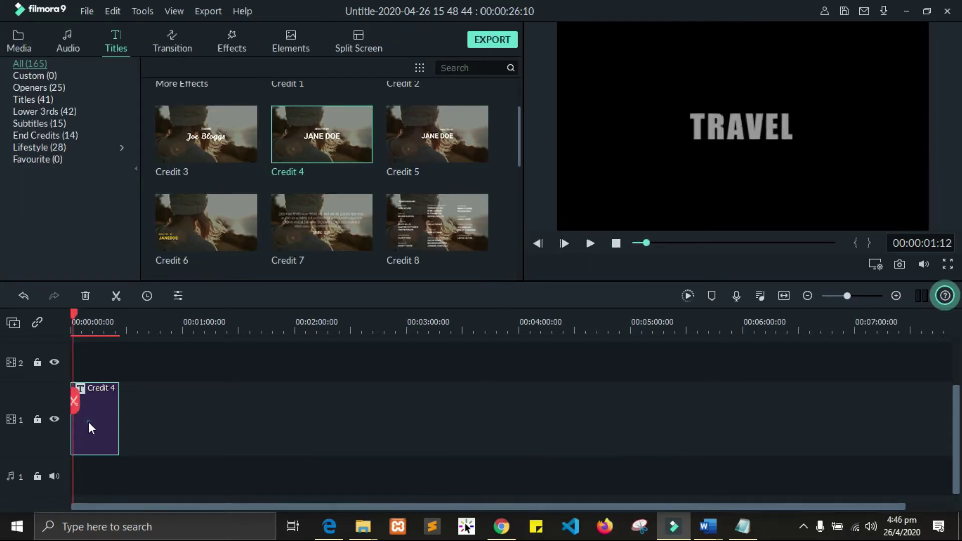
click(393, 260)
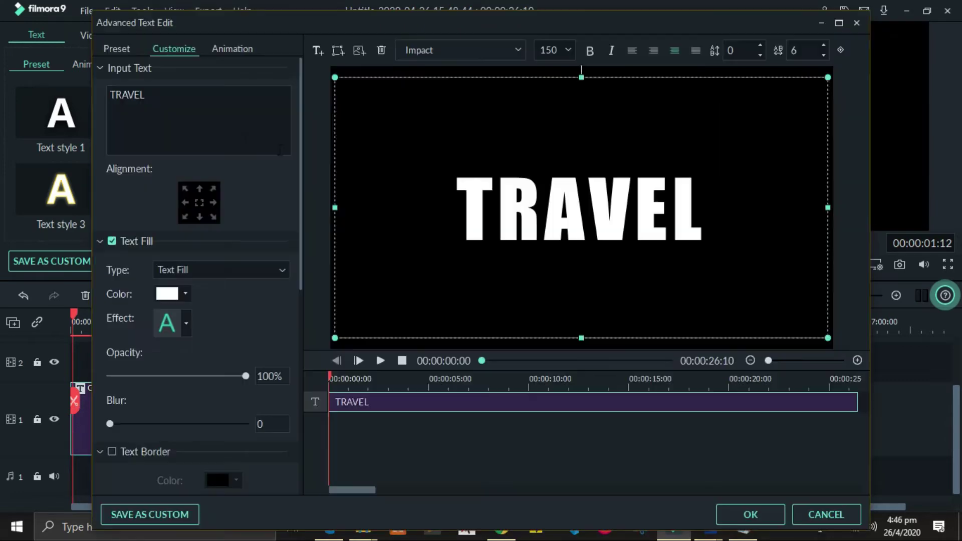
click(232, 49)
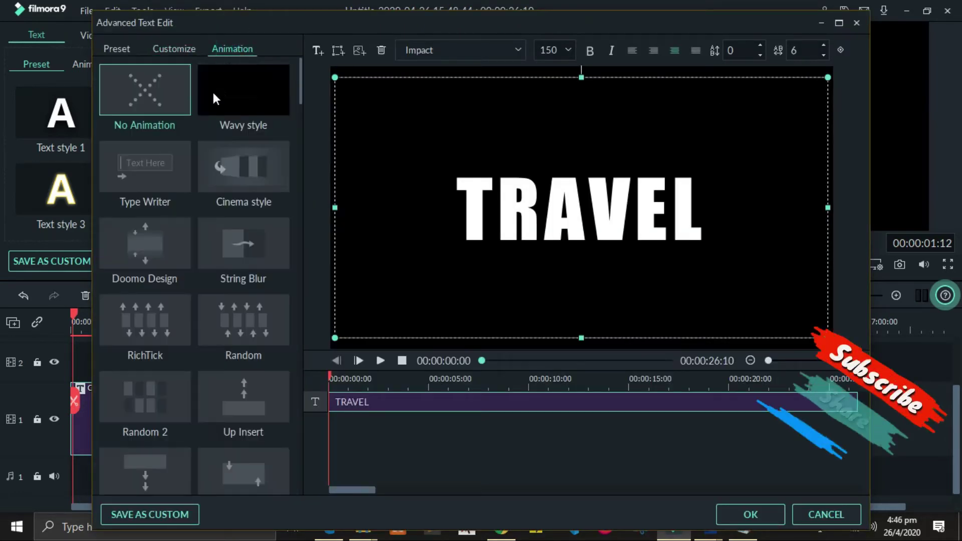
click(148, 176)
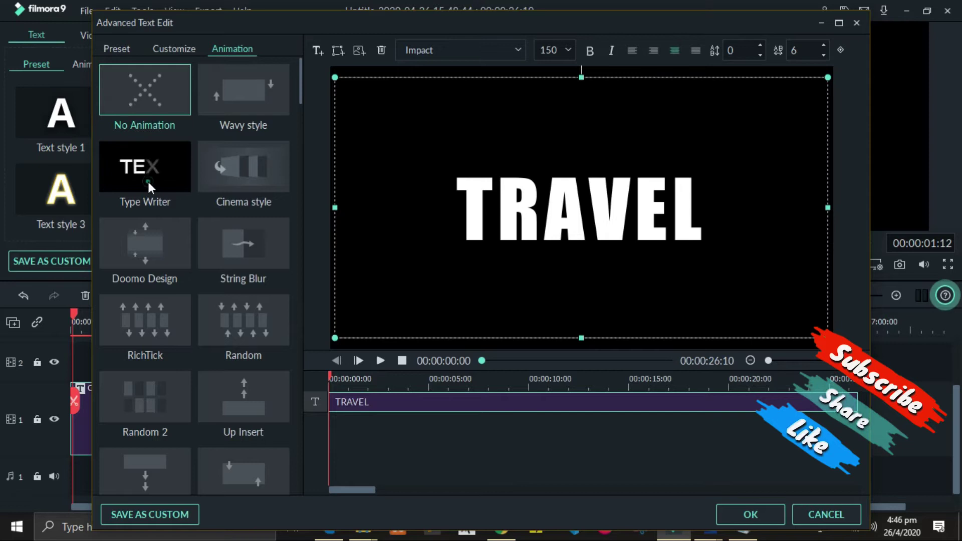
click(163, 252)
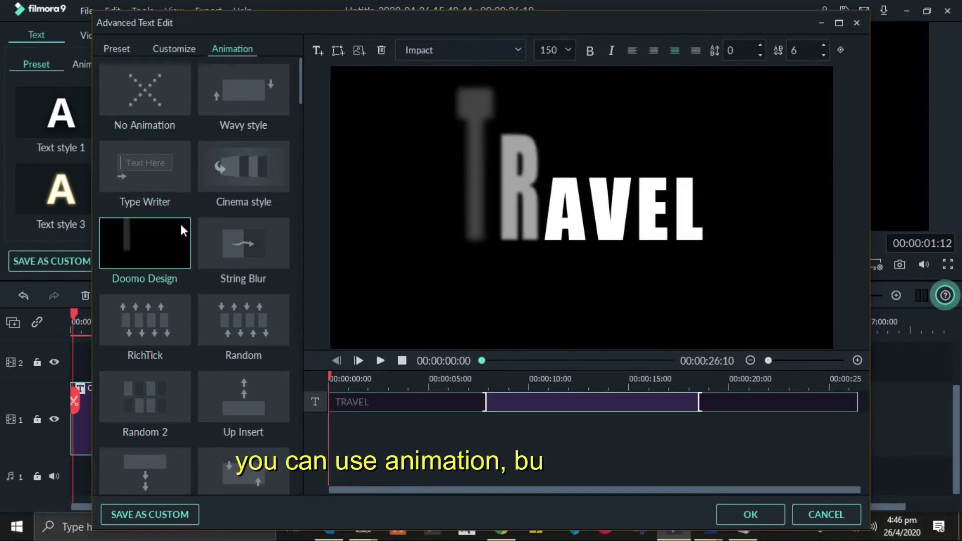
click(144, 90)
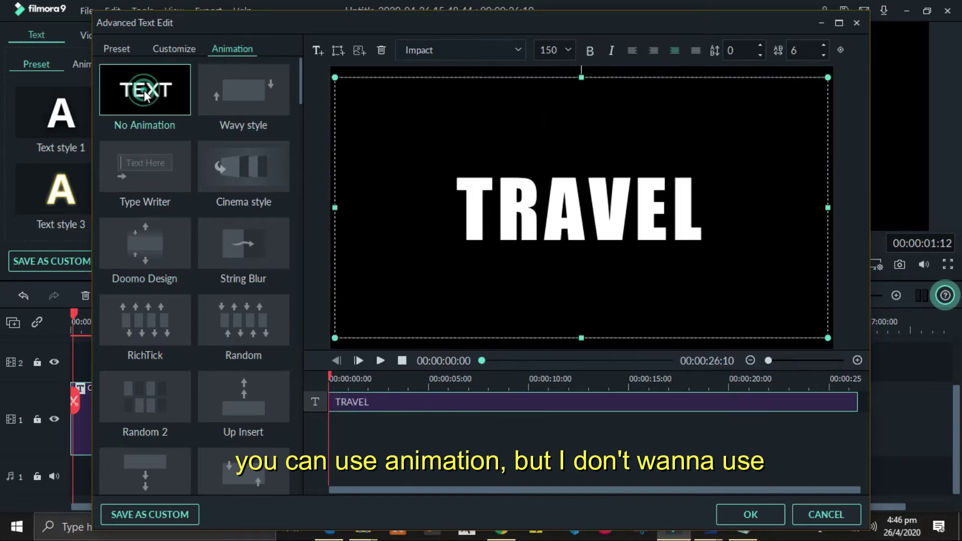
click(721, 512)
click(486, 262)
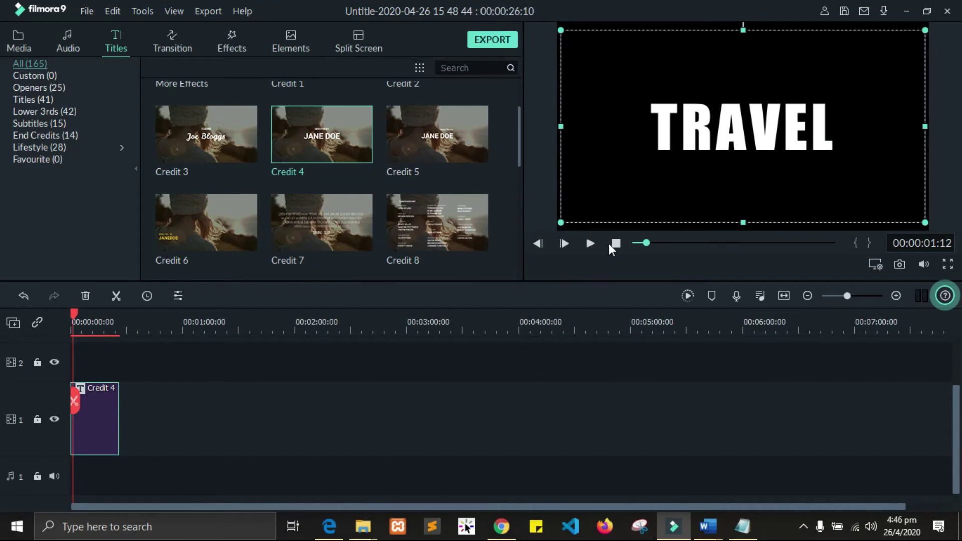
click(616, 244)
click(590, 243)
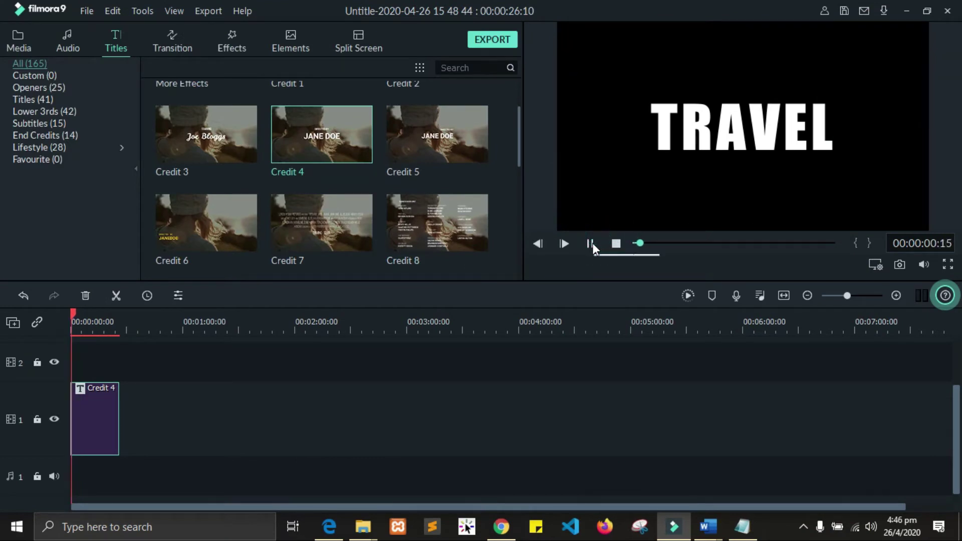
- Export the title as an MP4 file named SECOND LAYER, choosing a new frame rate in the video settings
click(508, 41)
click(511, 145)
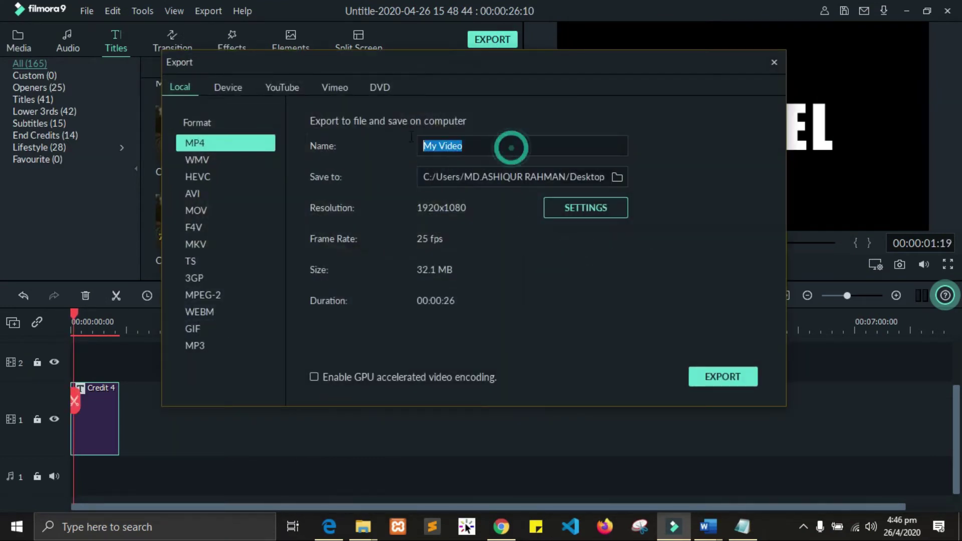
text(SECOND LAYER)
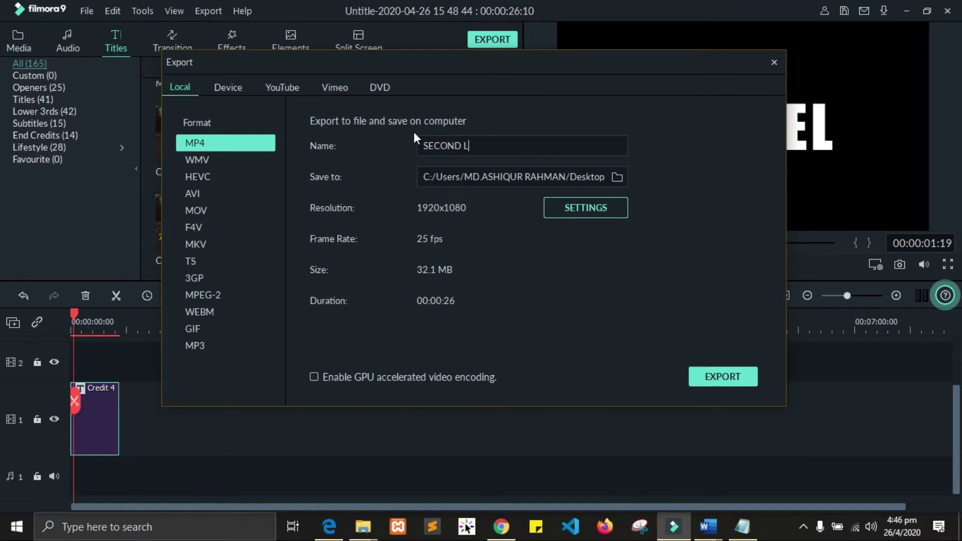
click(582, 210)
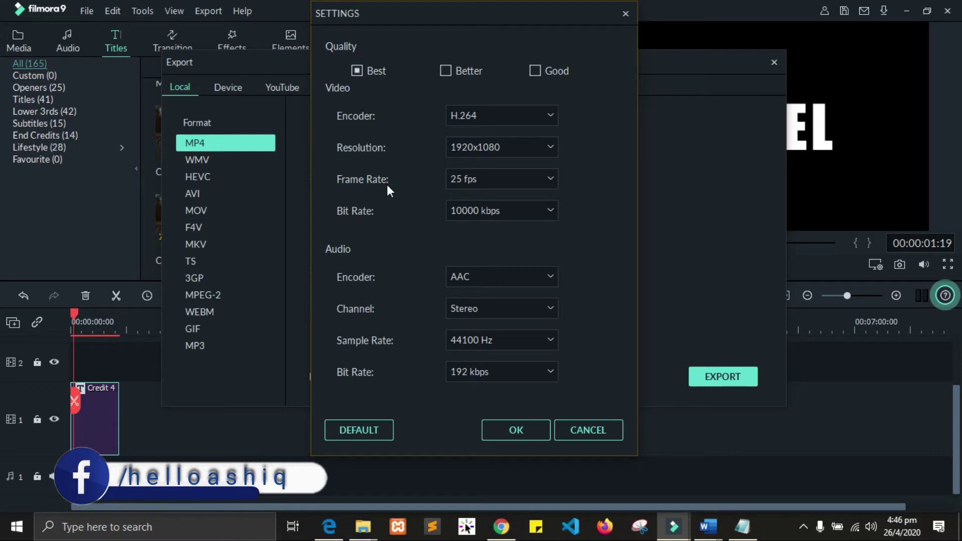
click(481, 179)
click(469, 265)
click(509, 431)
click(714, 377)
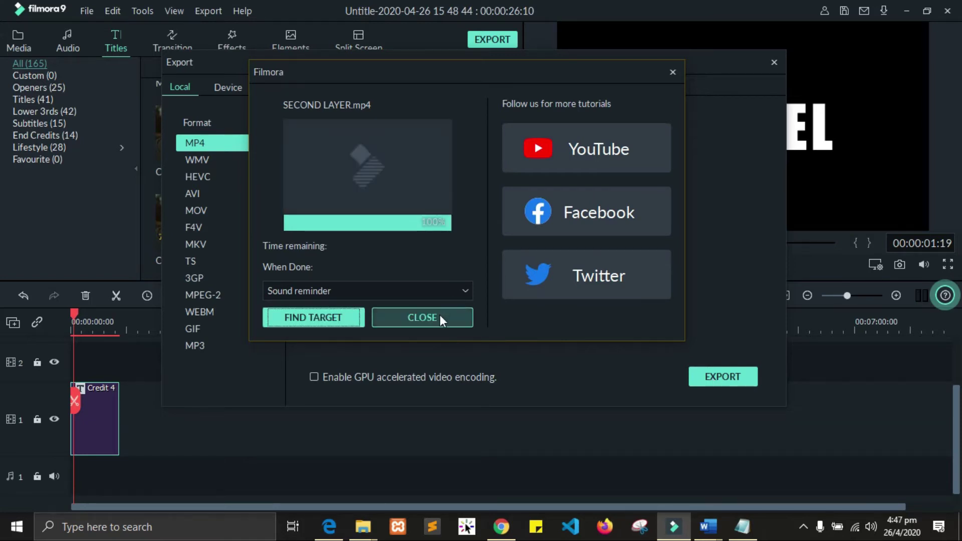
- Close the finished export windows and delete the title clip from the timeline
click(440, 315)
click(774, 60)
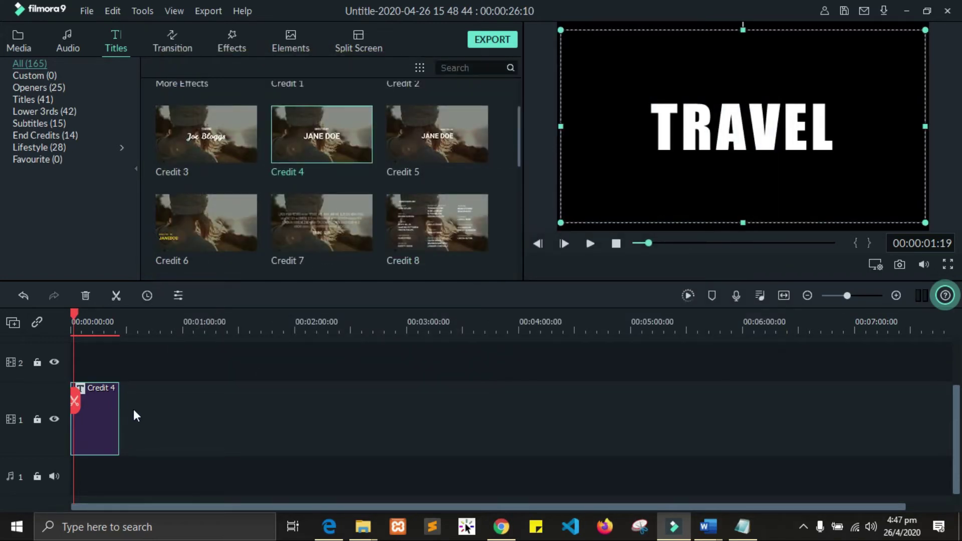
key(Delete)
- Import the SECOND LAYER video from the Desktop into the project media
click(17, 45)
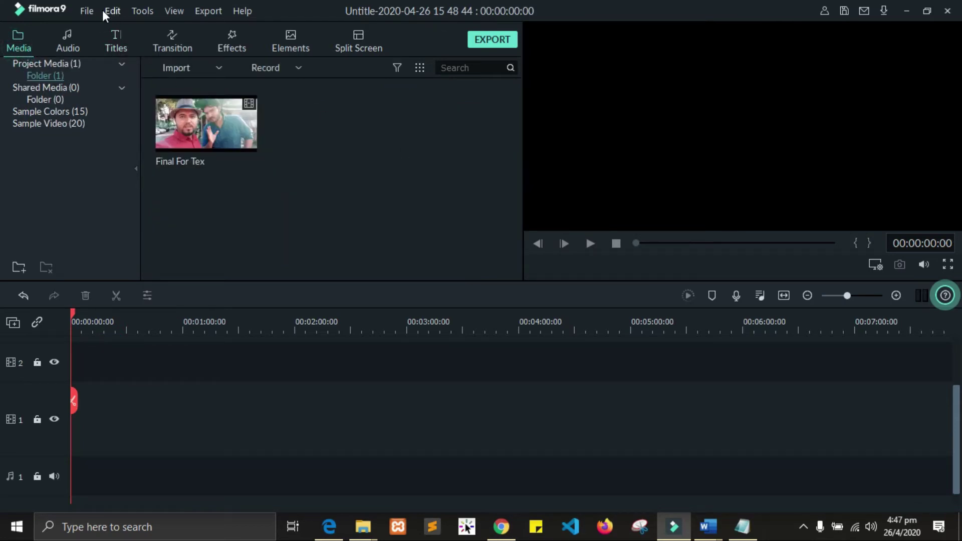
click(88, 9)
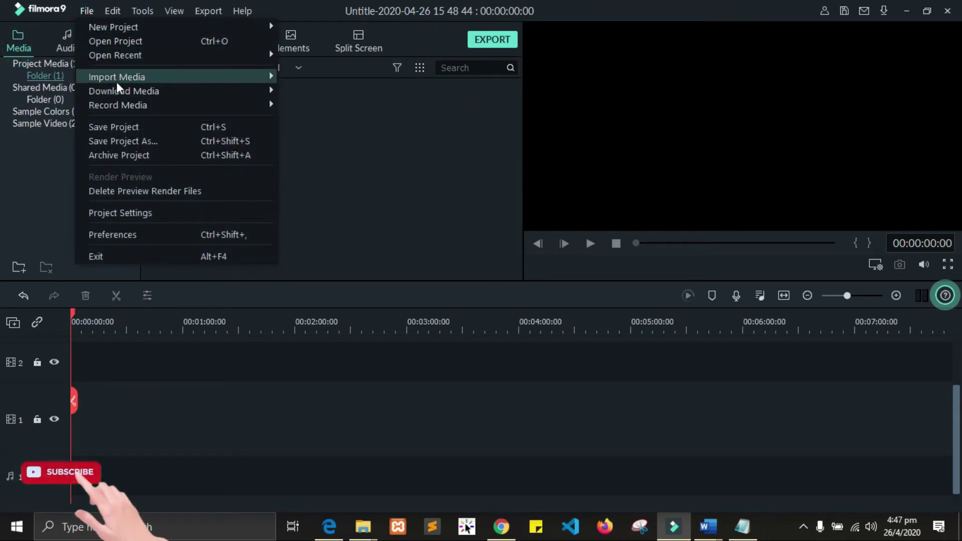
mouse_move(181, 79)
click(305, 79)
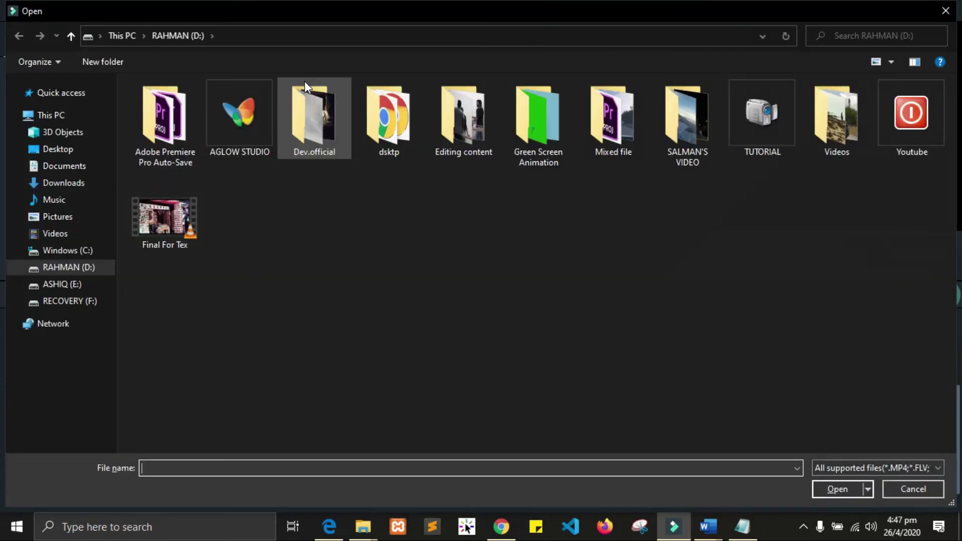
click(64, 150)
click(329, 136)
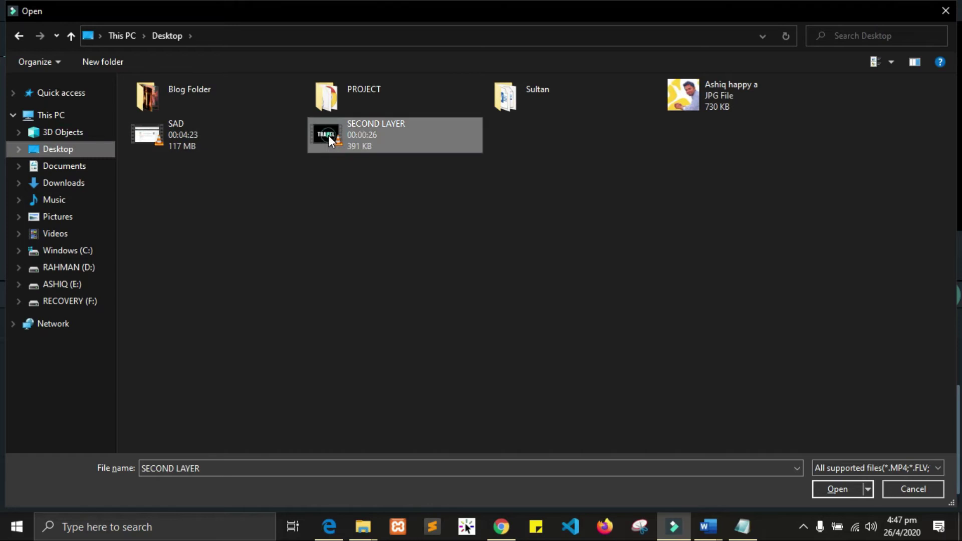
click(842, 486)
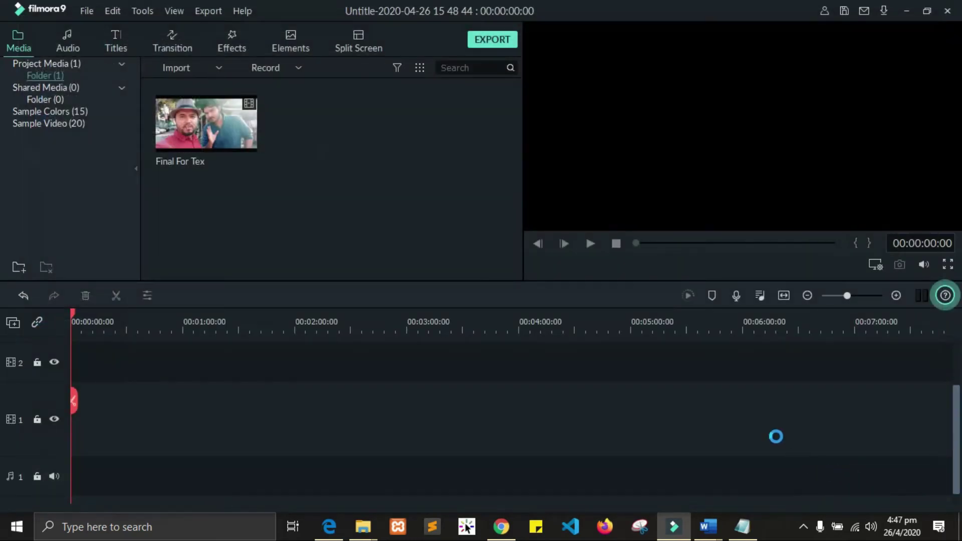
click(361, 209)
- Place the Final For Tex clip at the start of video track 1 and fit it to the timeline view
mouse_move(248, 132)
mouse_down()
mouse_move(118, 413)
mouse_move(74, 422)
mouse_up()
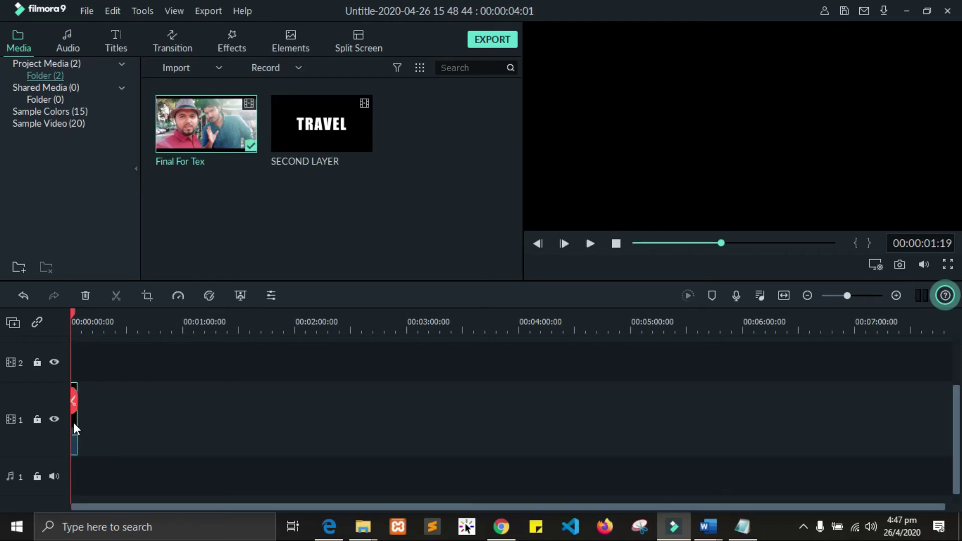
click(780, 295)
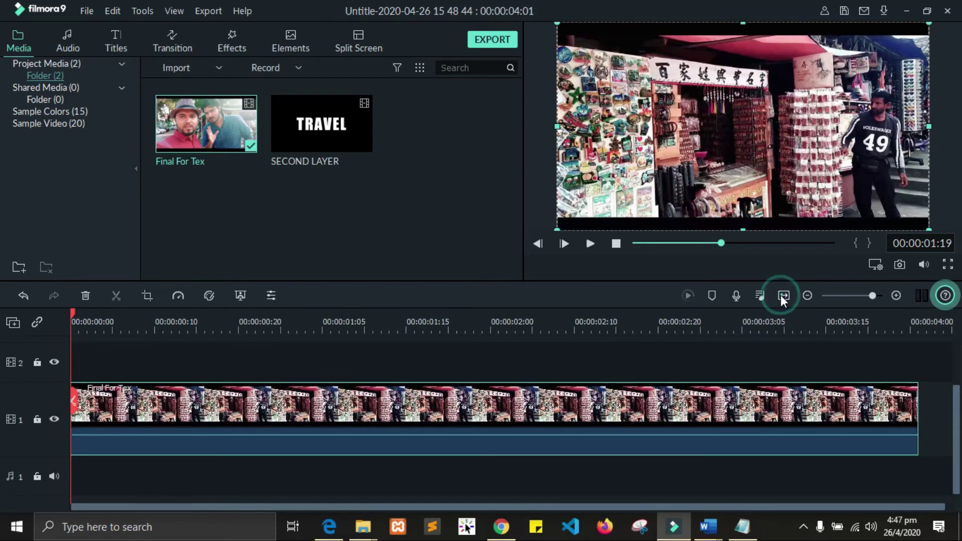
- Place SECOND LAYER at the start of video track 2 and trim its end to match the Final For Tex clip
drag(350, 142, 68, 362)
drag(949, 334, 803, 311)
click(784, 295)
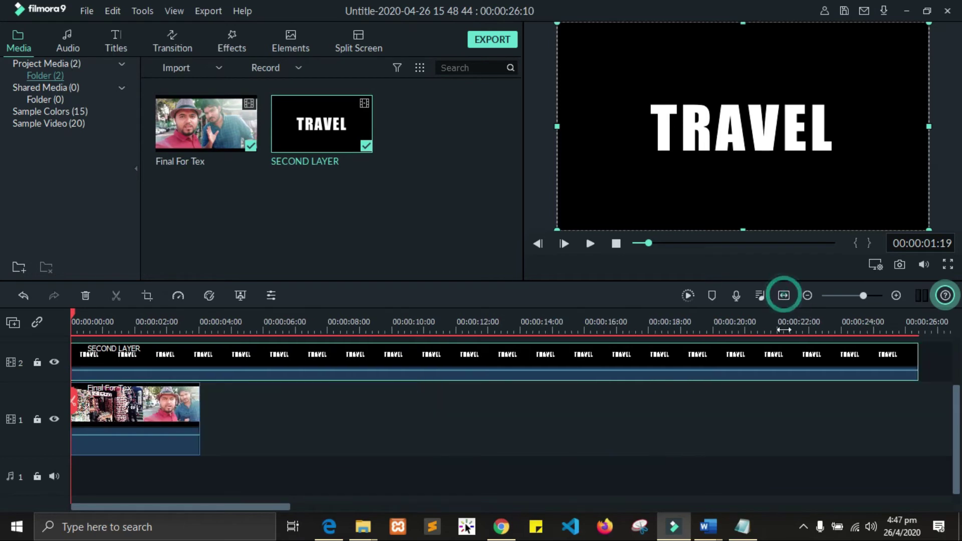
drag(914, 361, 200, 373)
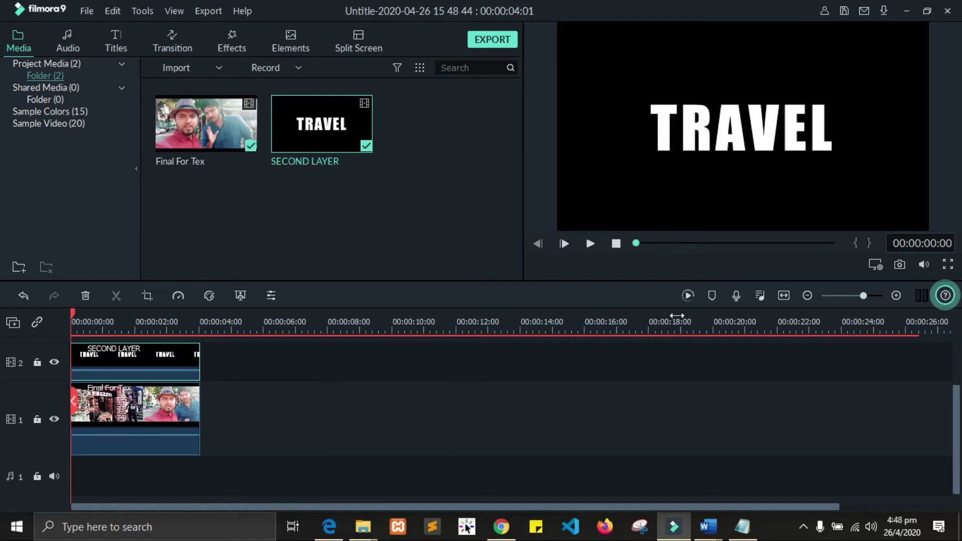
click(783, 295)
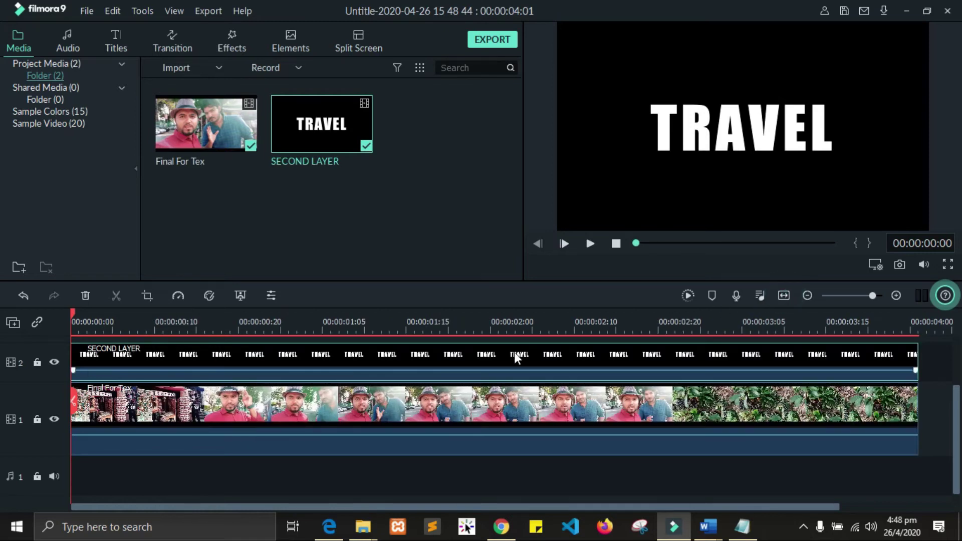
- Set the SECOND LAYER clip's blending mode to Multiply and play back the result
double_click(501, 363)
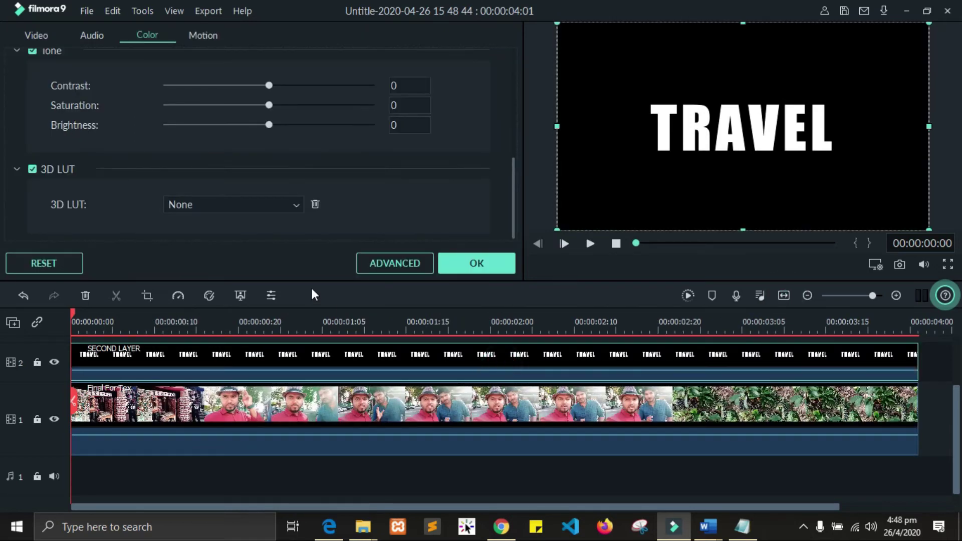
click(40, 37)
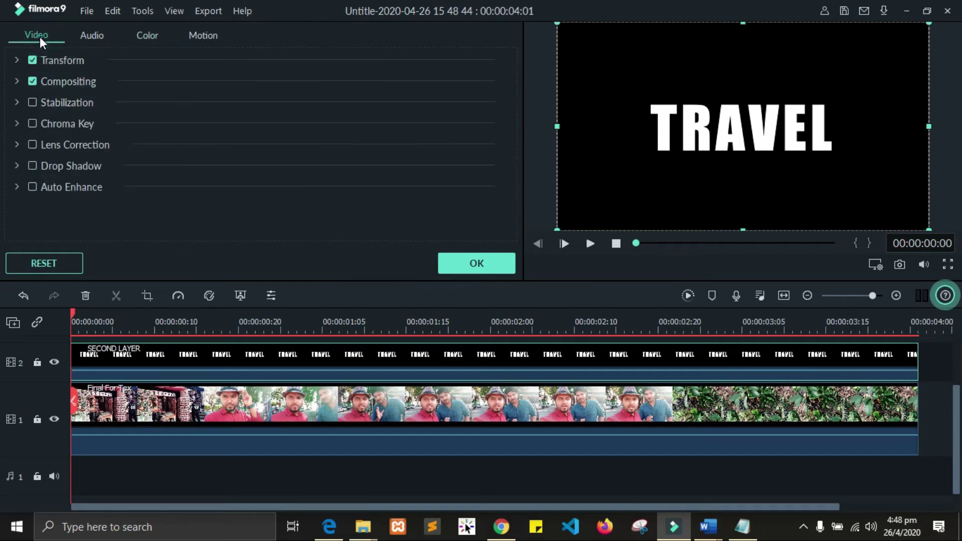
click(17, 81)
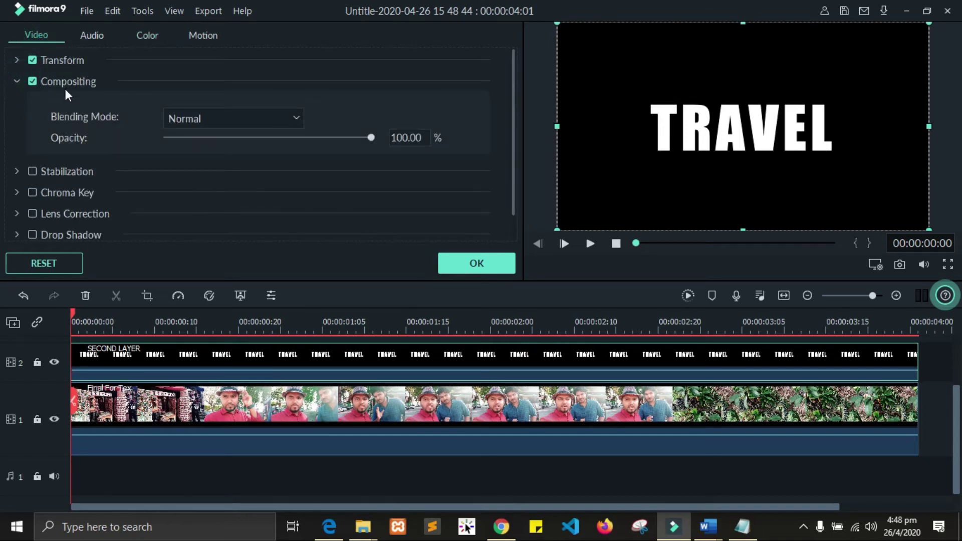
click(238, 123)
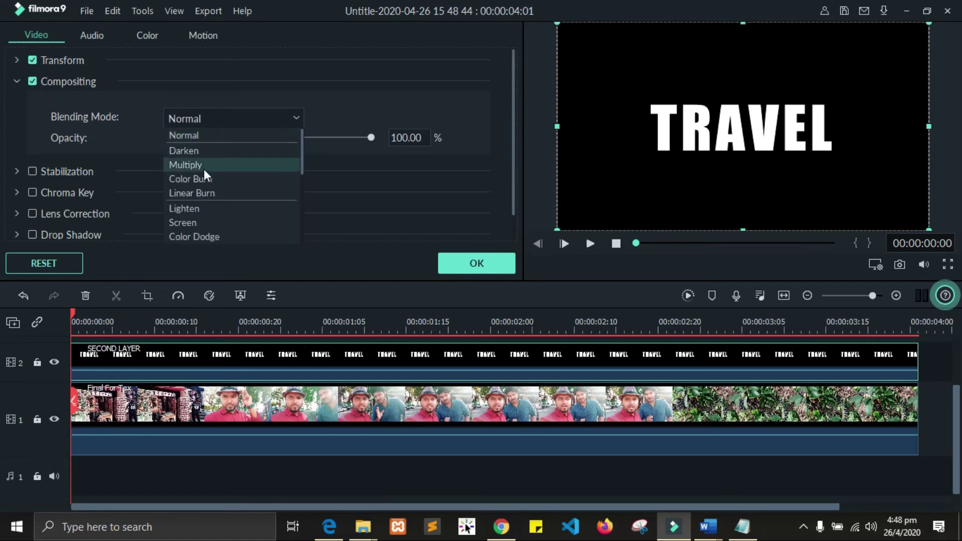
click(203, 167)
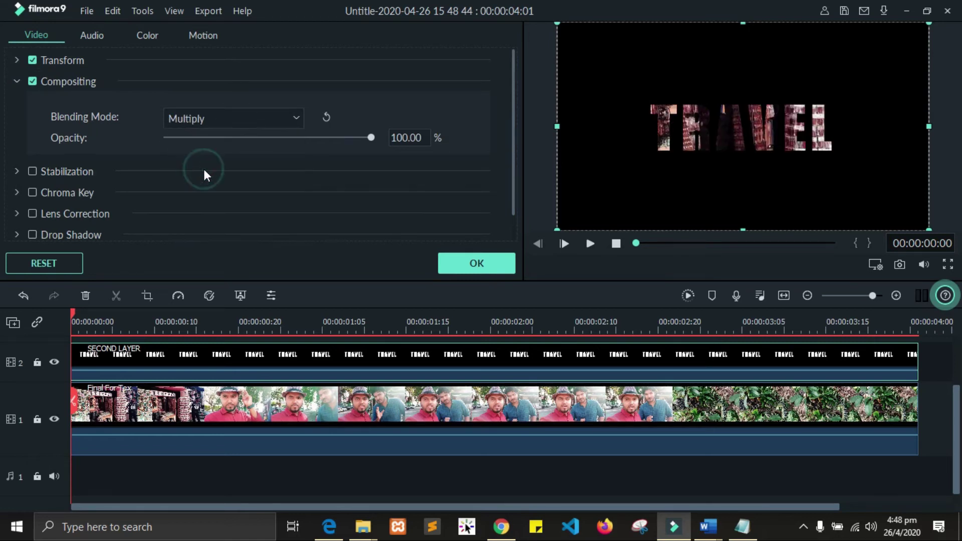
click(460, 267)
click(589, 243)
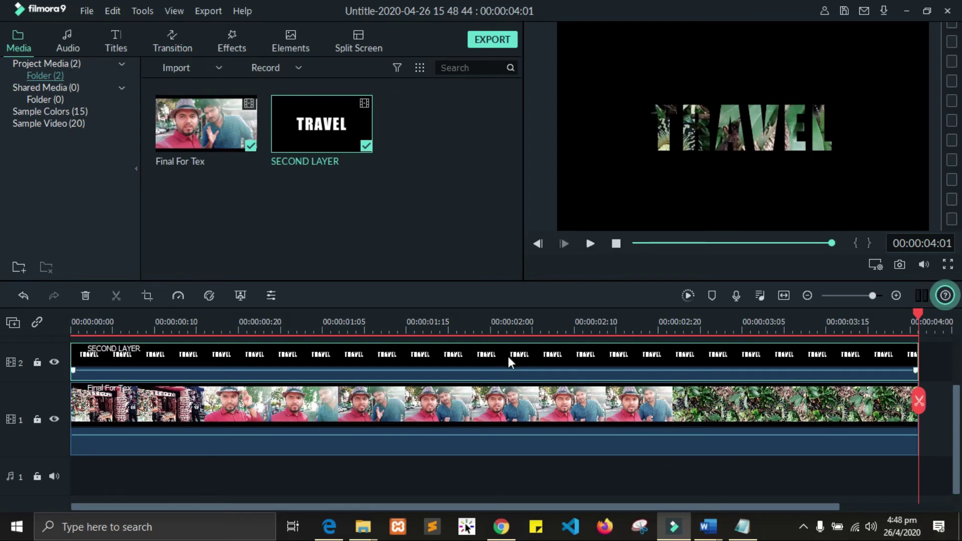
- Enlarge the SECOND LAYER clip in the preview, centre the TRAVEL text horizontally in the frame, and play it back from the start
click(638, 185)
drag(557, 229, 337, 324)
drag(694, 175, 797, 123)
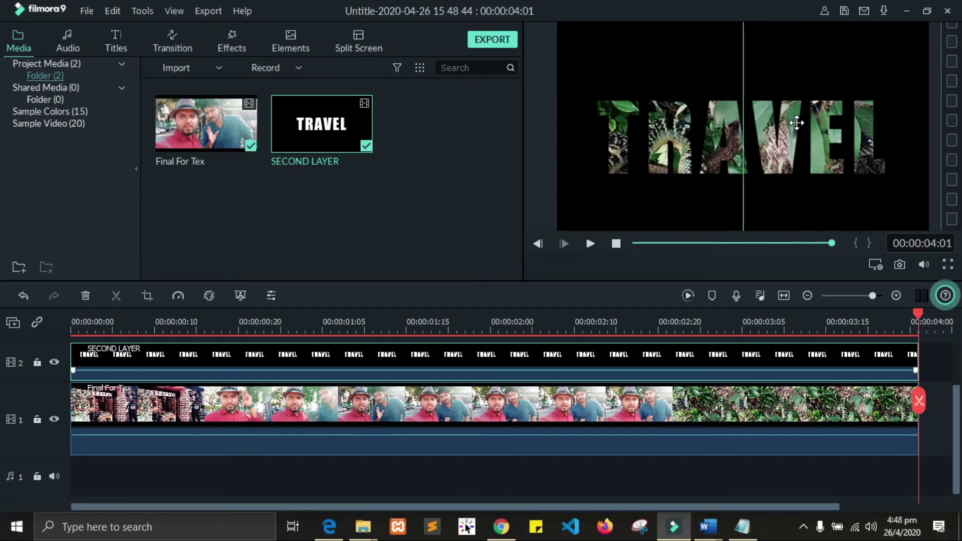
drag(796, 123, 796, 123)
click(618, 244)
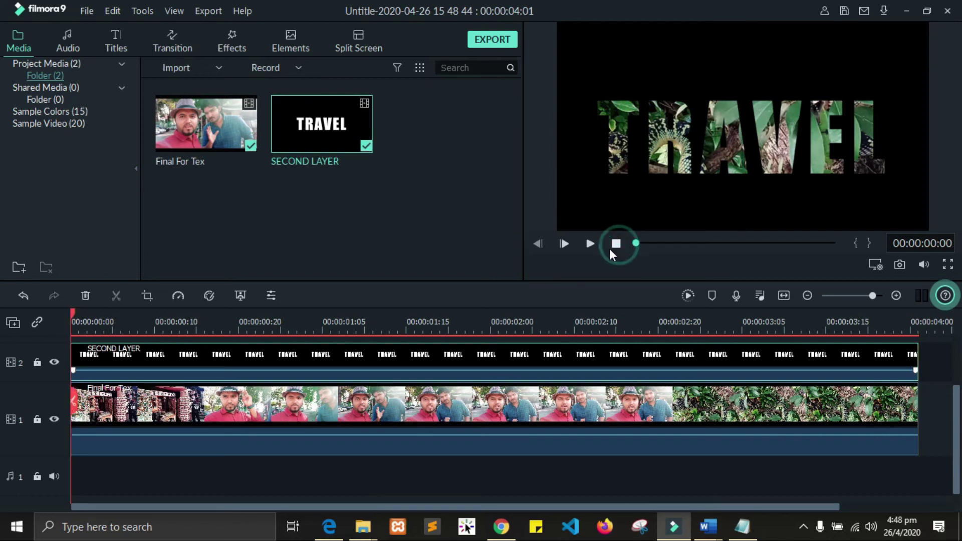
click(590, 244)
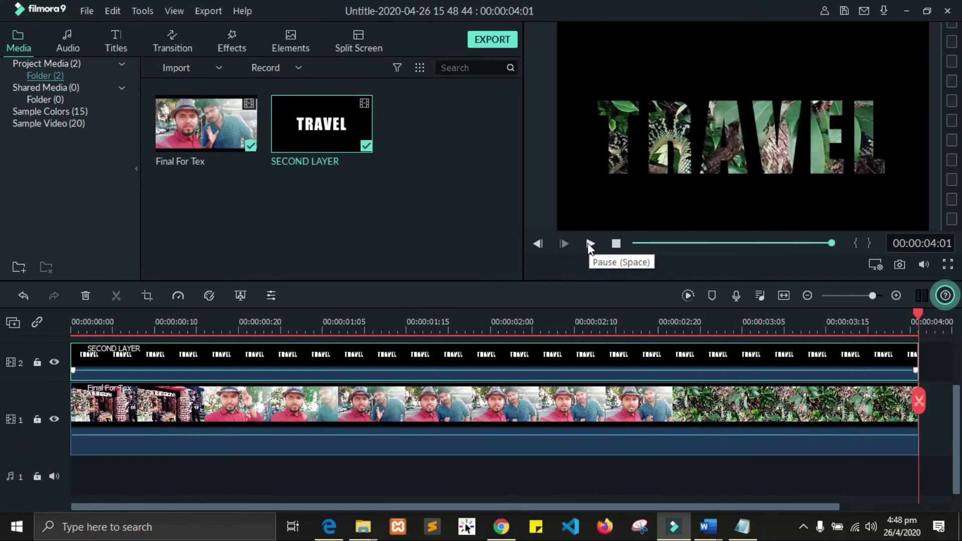
click(616, 245)
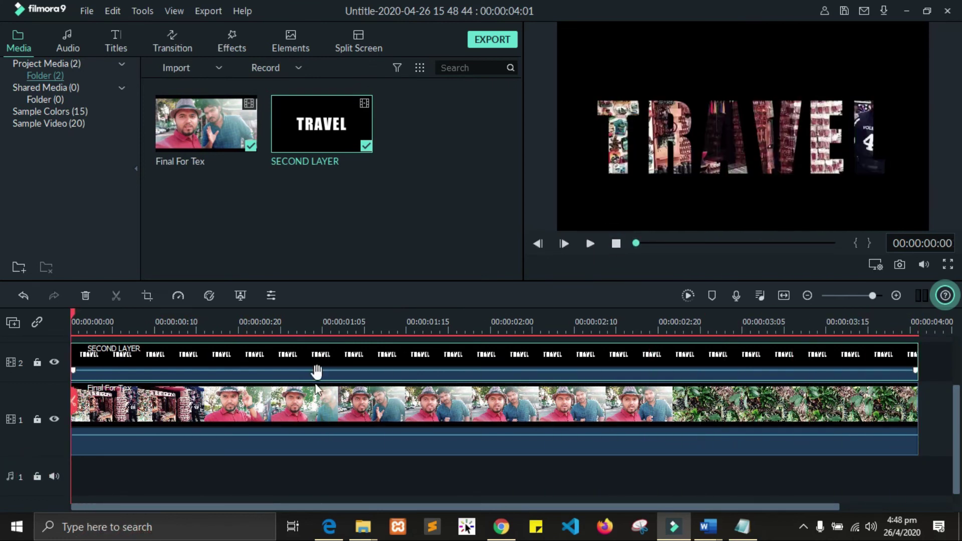
- Try the B&W Film 3D LUT on the Final For Tex clip and play back part of the result
double_click(310, 403)
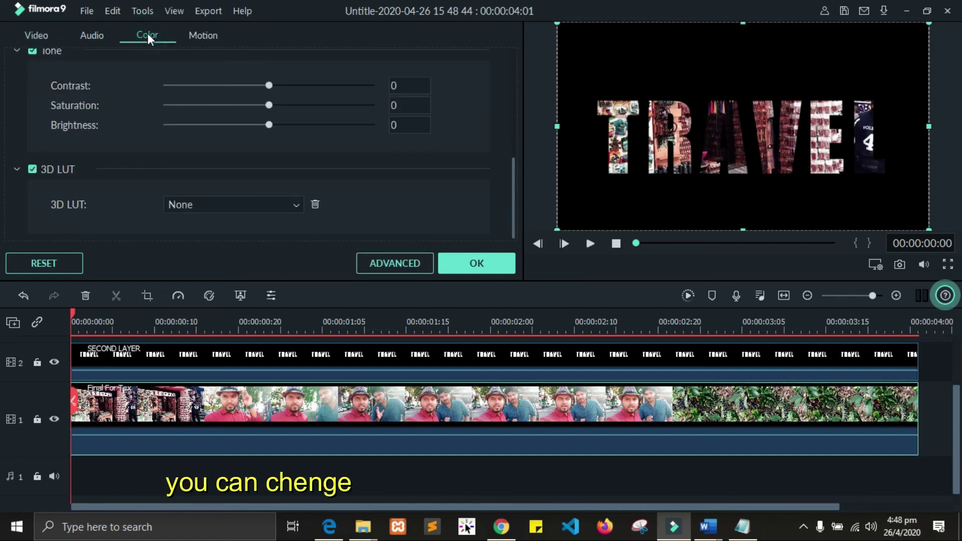
click(231, 210)
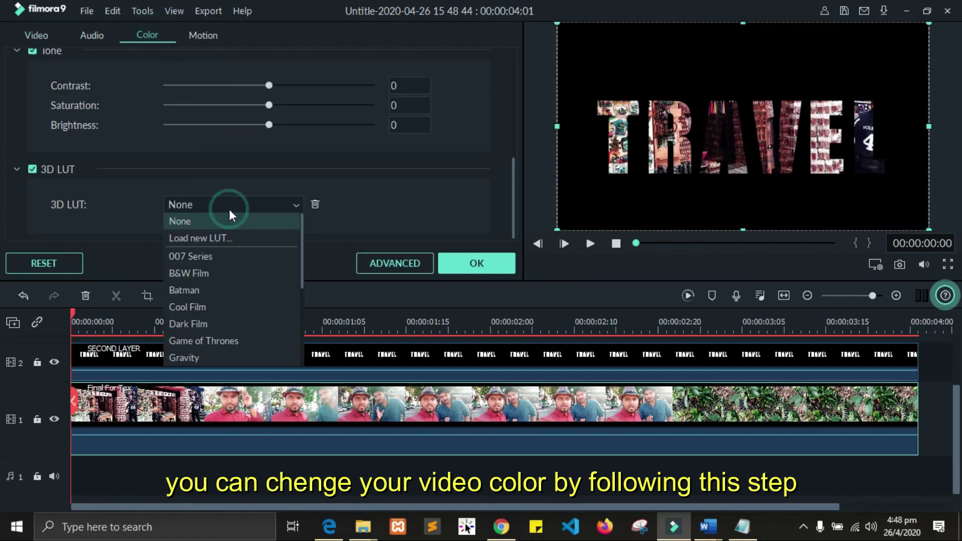
click(200, 276)
click(471, 268)
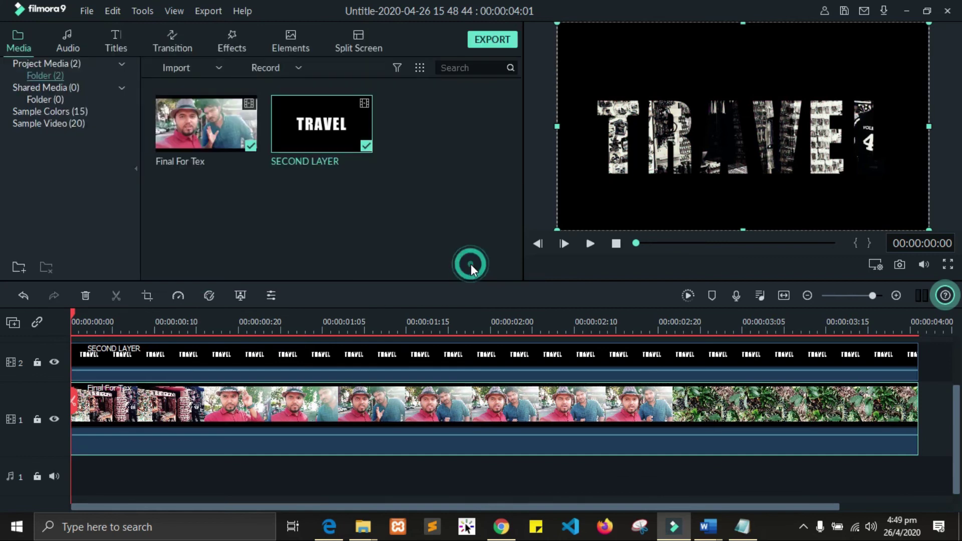
key(space)
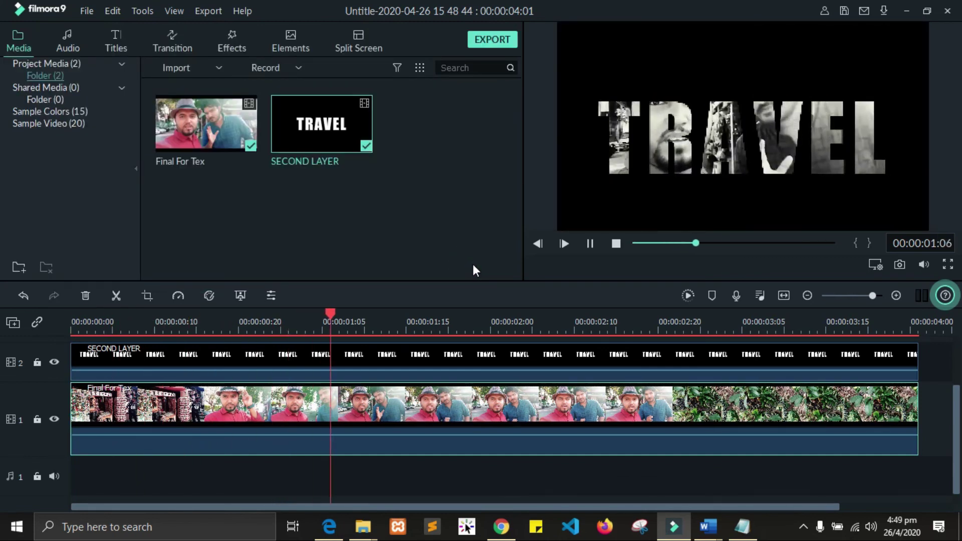
key(space)
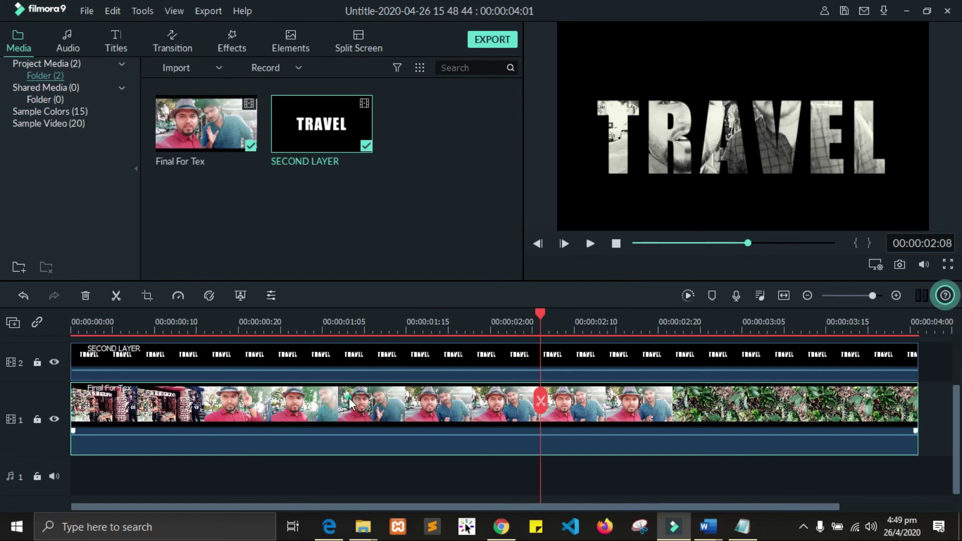
- Try the Batman 3D LUT on the Final For Tex clip, apply Dark Film instead, and play back the result
double_click(351, 404)
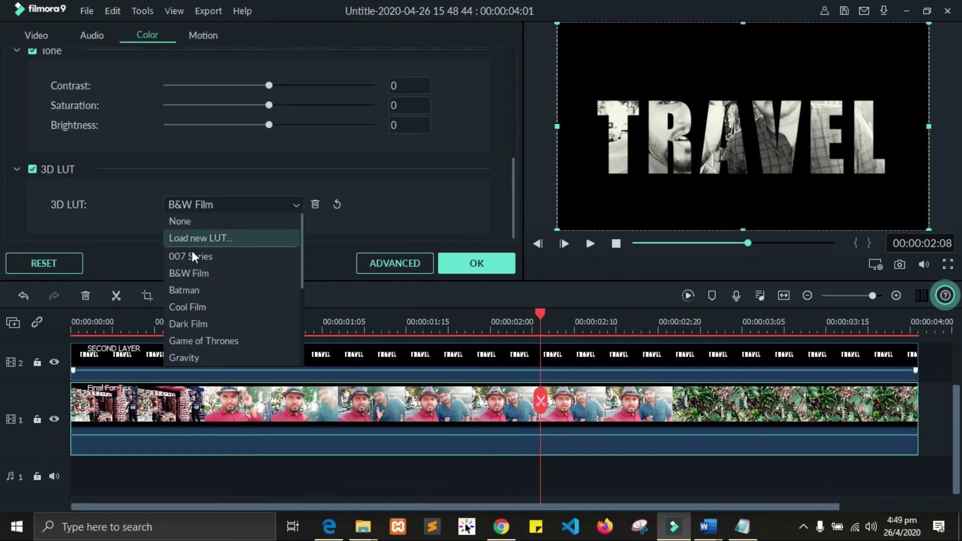
click(193, 295)
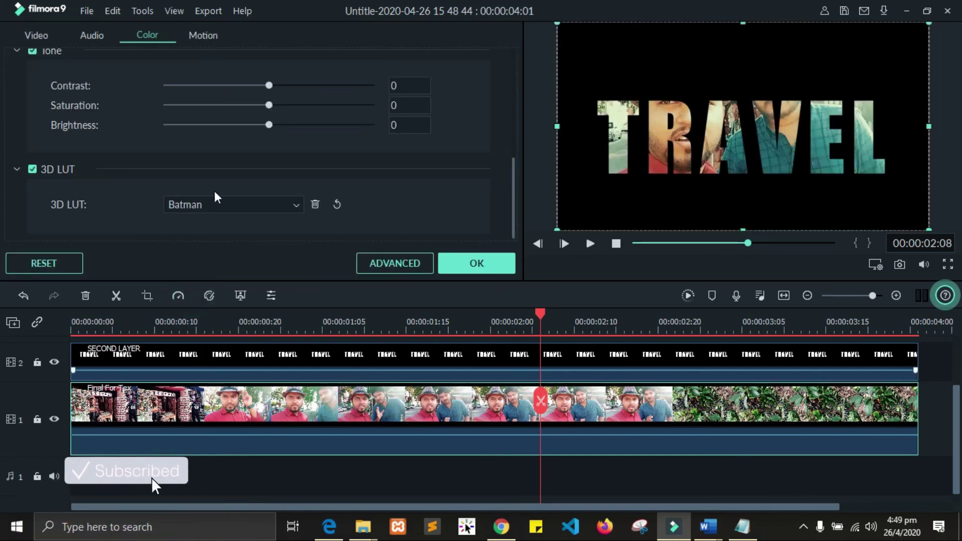
click(246, 203)
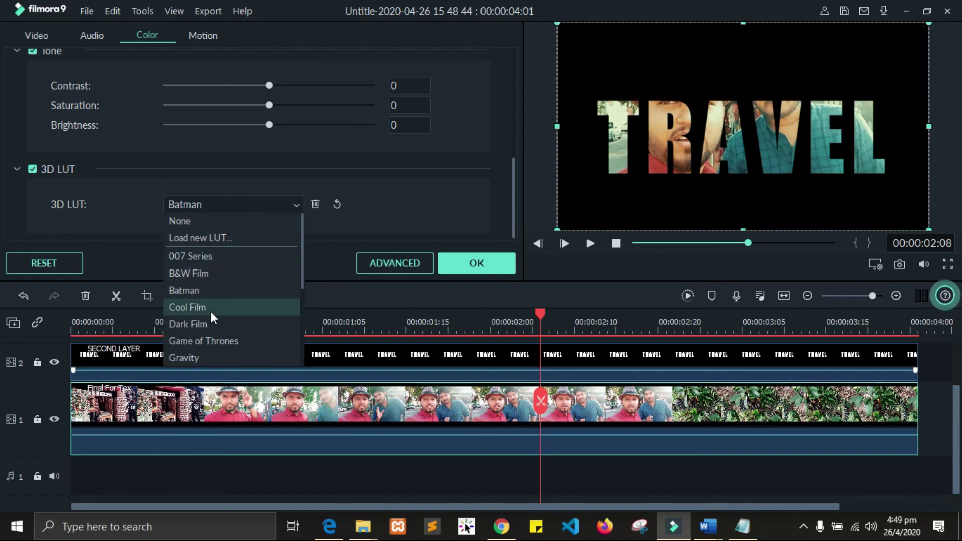
click(208, 324)
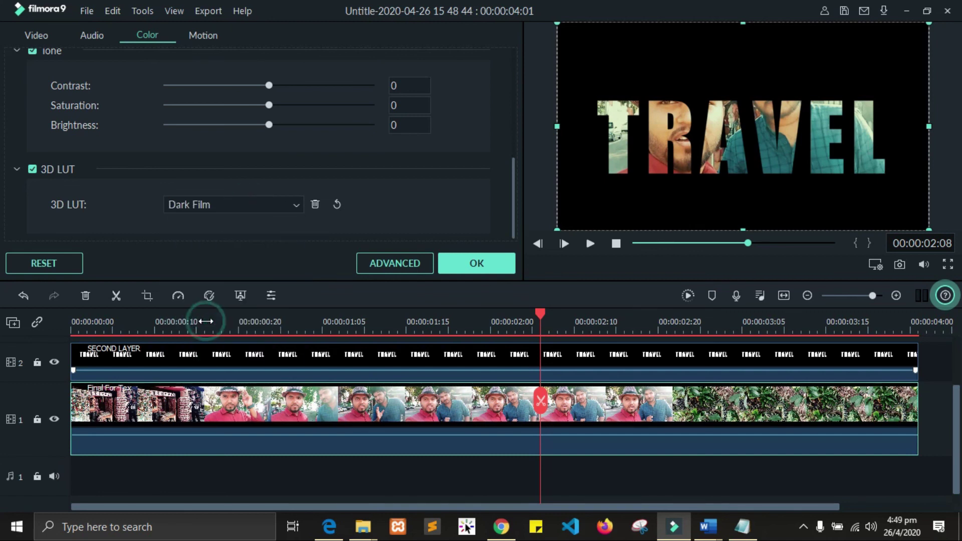
click(474, 265)
key(space)
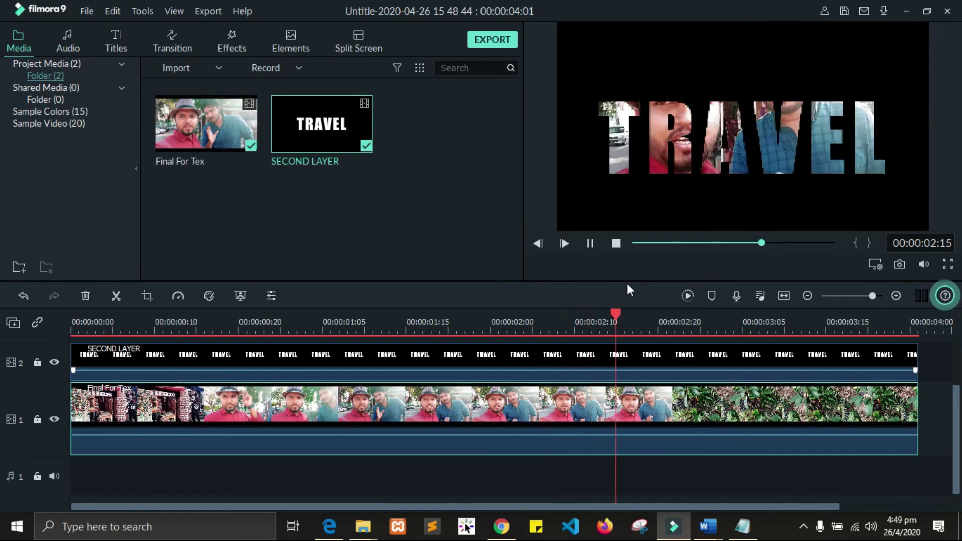